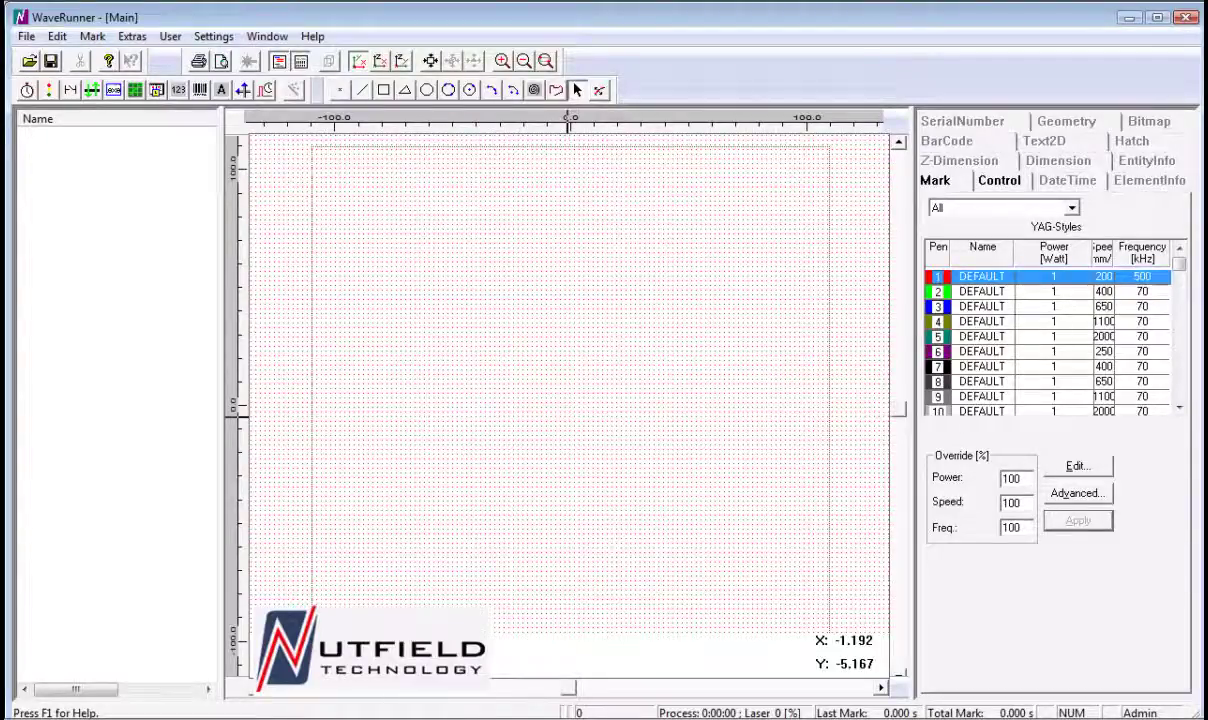
- Enter '163 mm lens', 'Black Anodized Aluminum' and 'Fixture #27E' as the job's Info Text
click(25, 37)
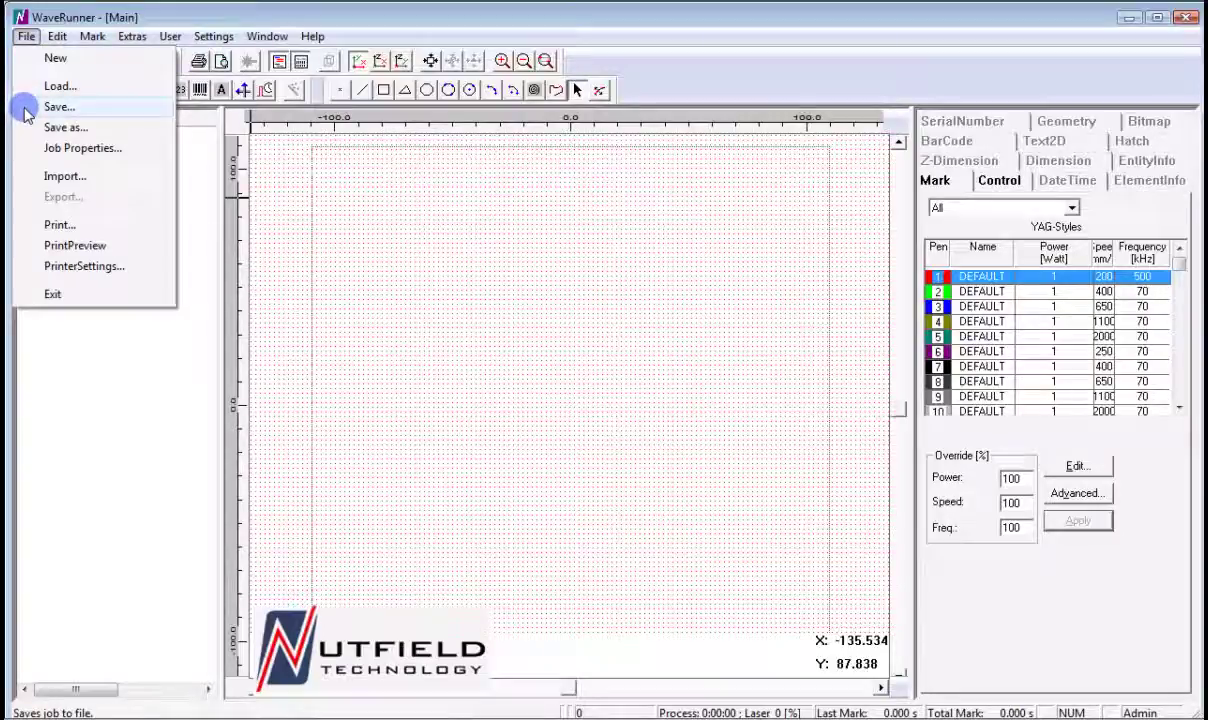
click(33, 147)
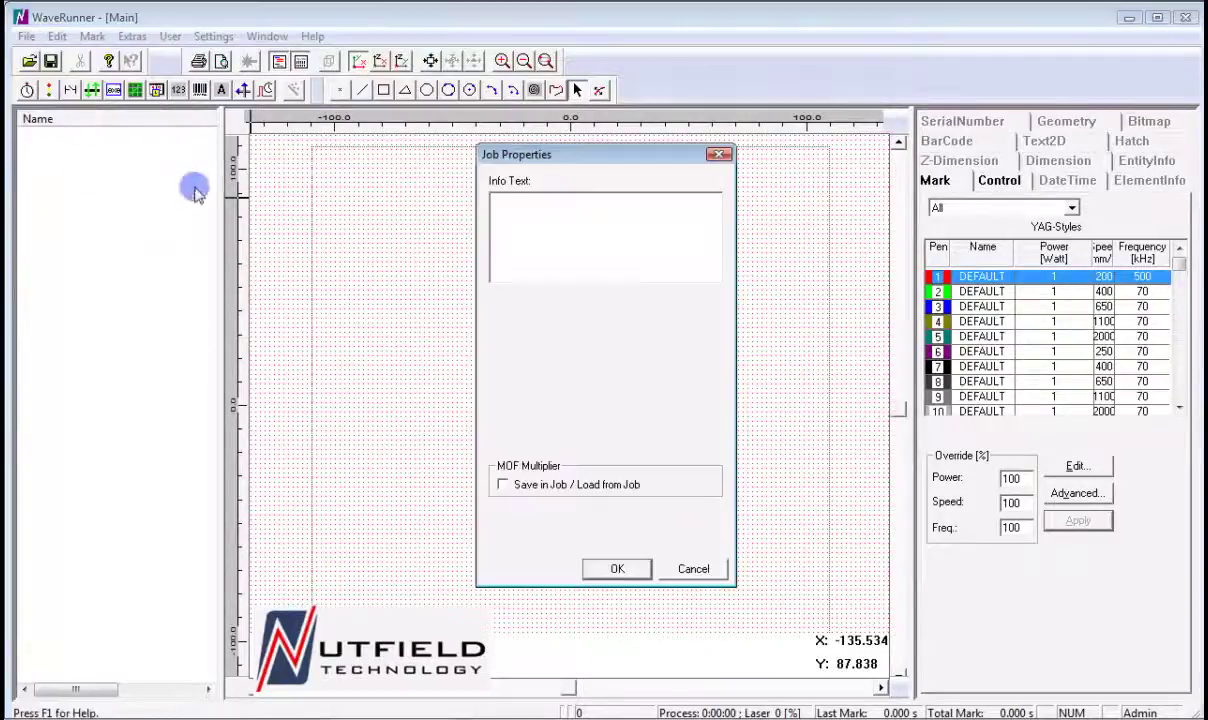
click(527, 217)
text(163 mm lens)
key(Return)
text(Black Anodized Aluminum)
key(Return)
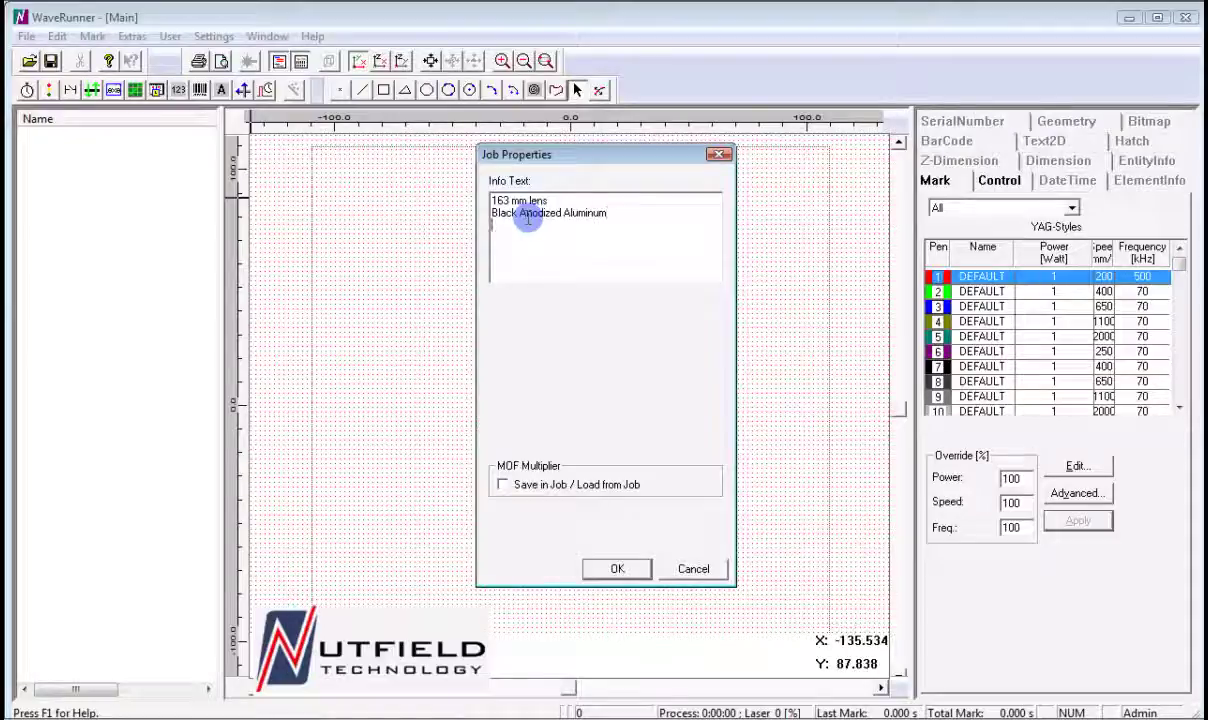
text(Fixture #27E)
click(617, 568)
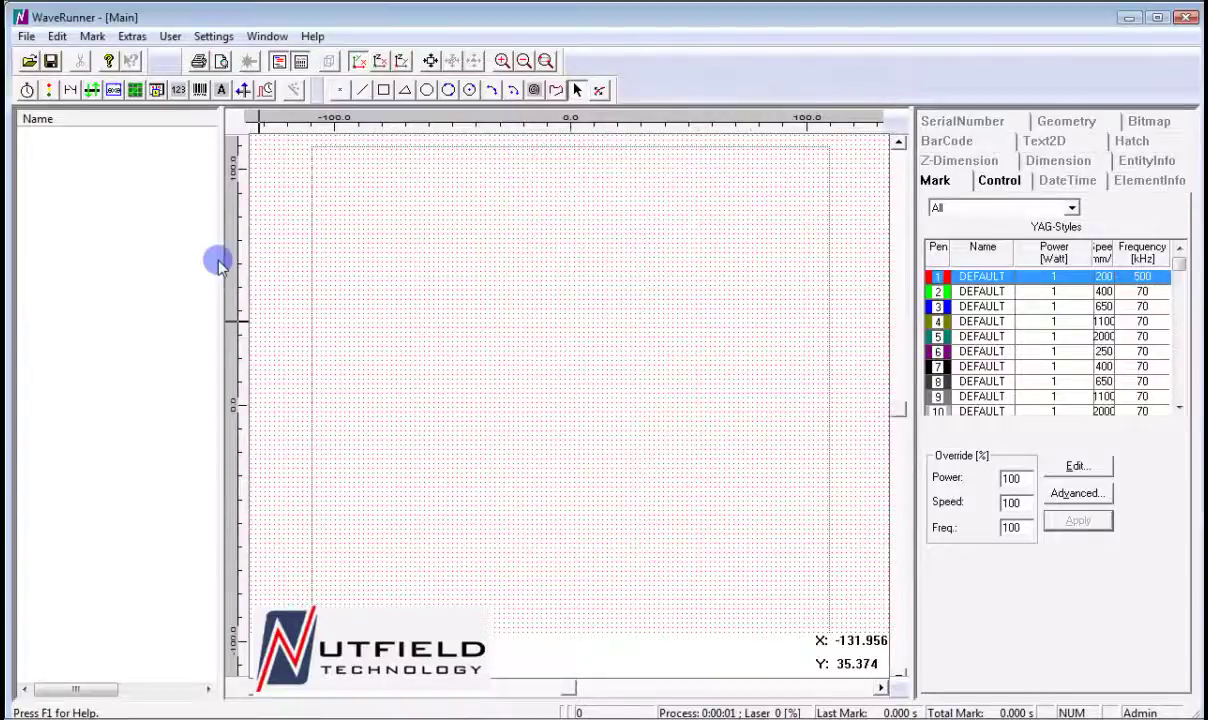
- Import the A.dxf drawing, keeping DXF as the file type
click(27, 36)
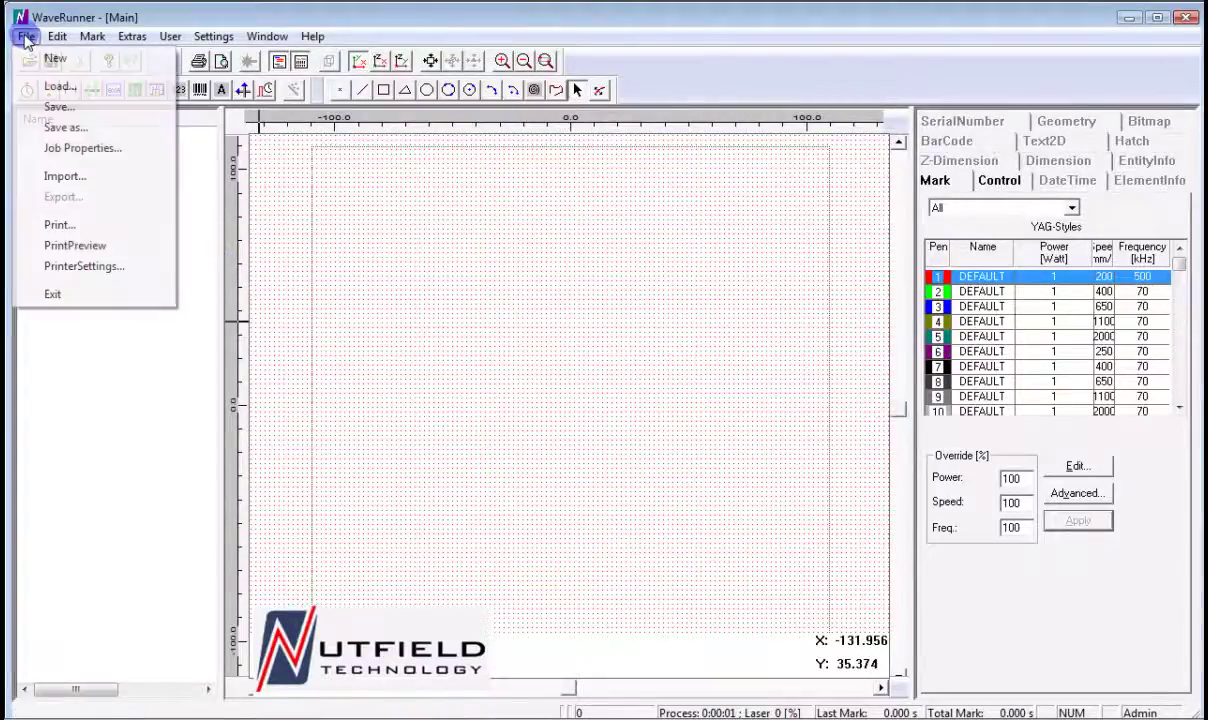
click(62, 176)
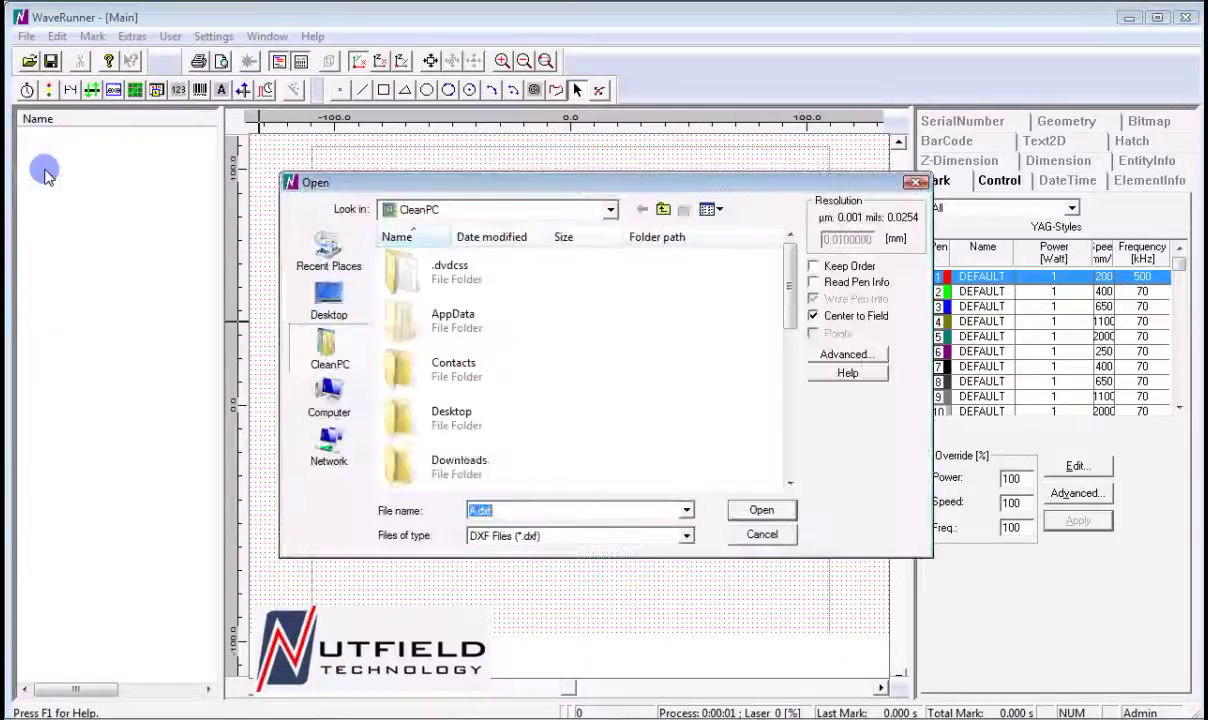
click(686, 537)
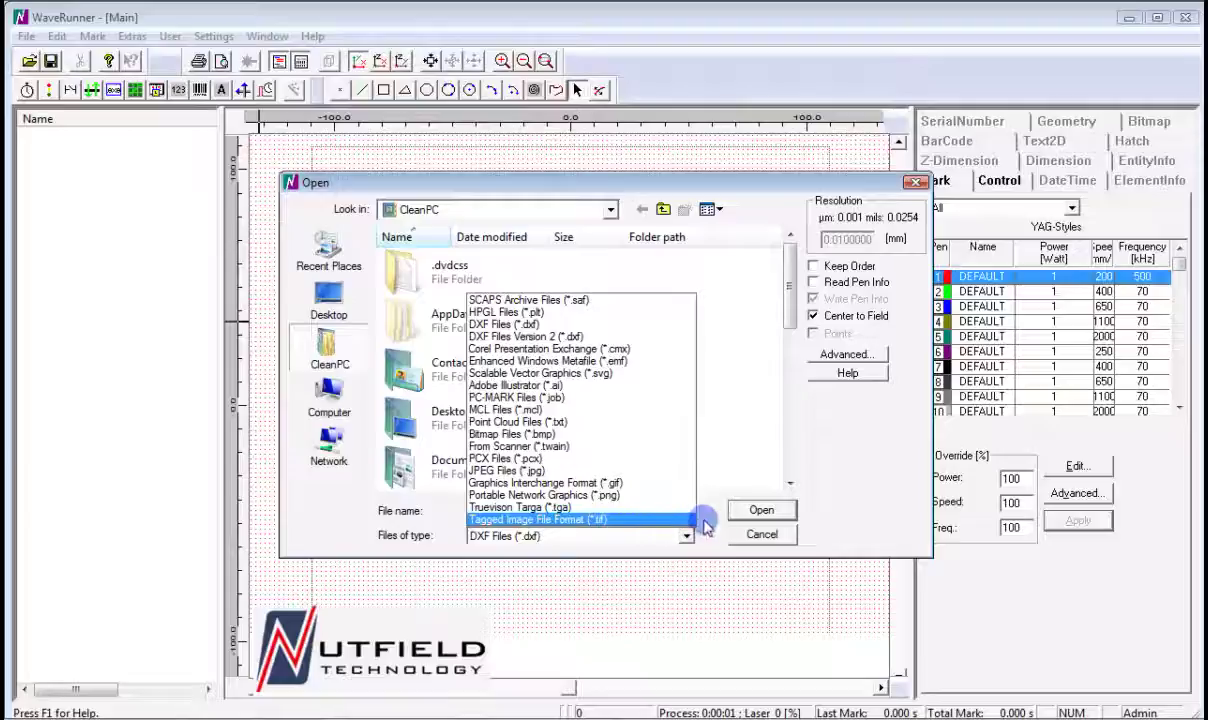
click(744, 512)
click(744, 512)
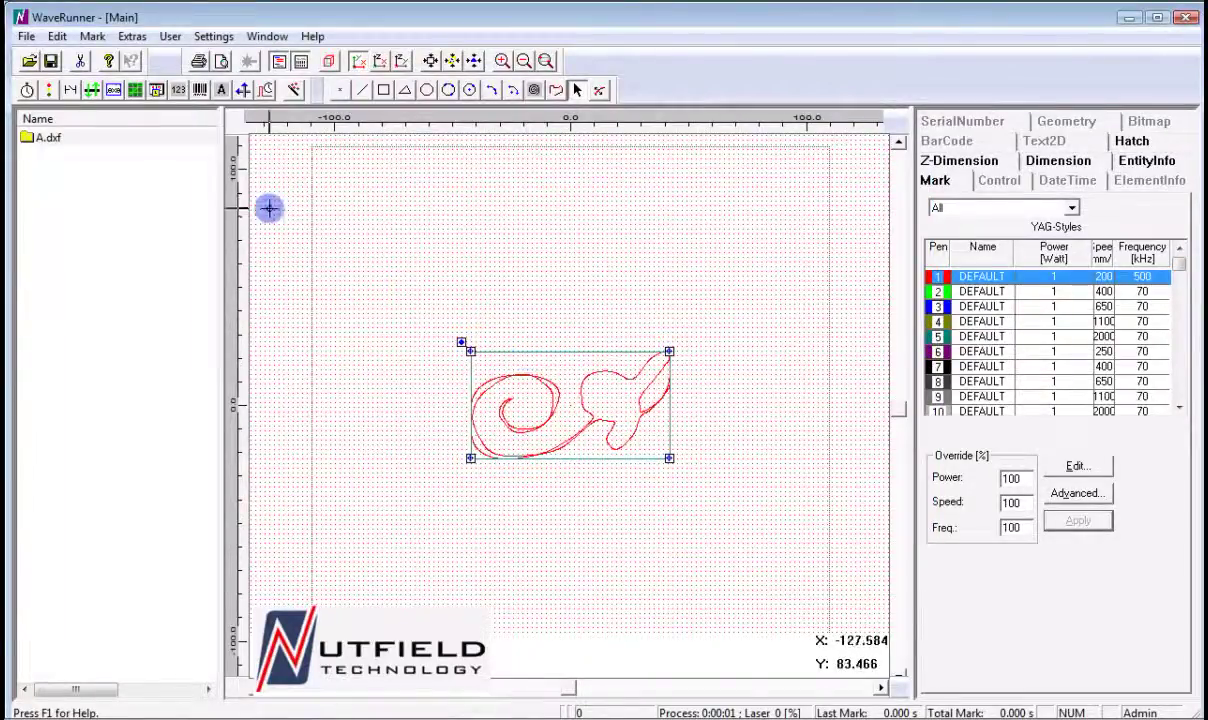
- Cut A.dxf, draw a small square, and move it up and left of centre
click(81, 60)
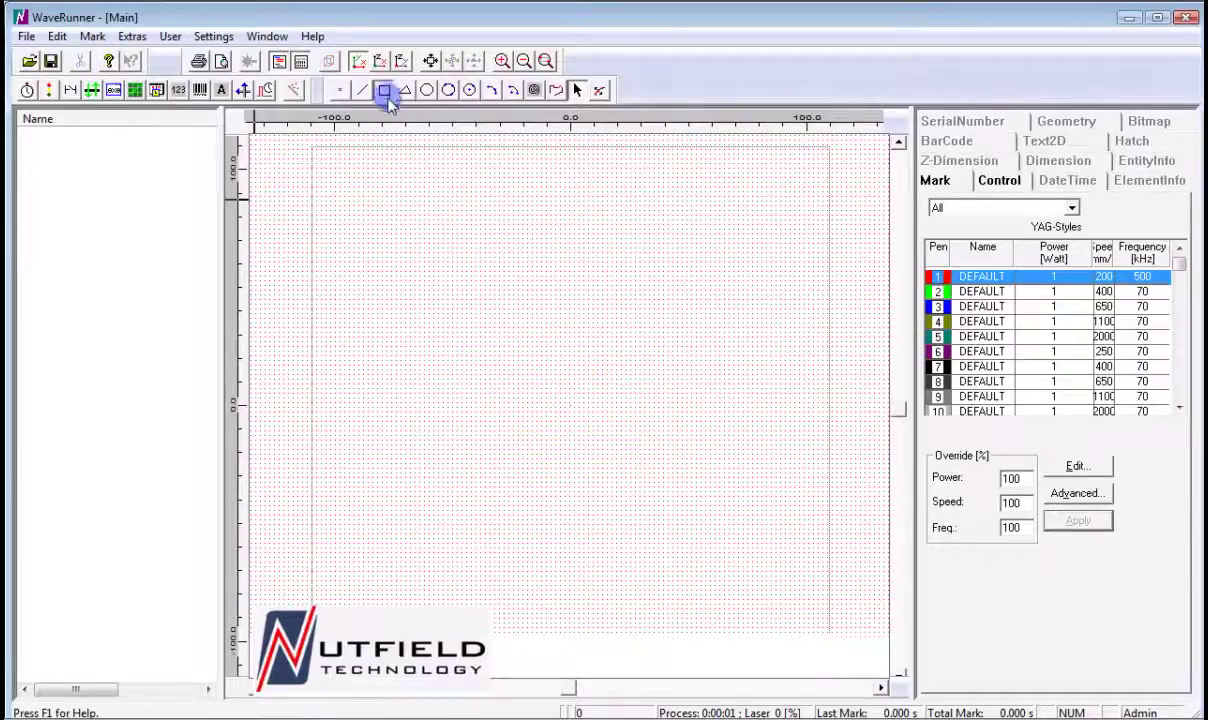
click(385, 92)
drag(541, 379, 594, 433)
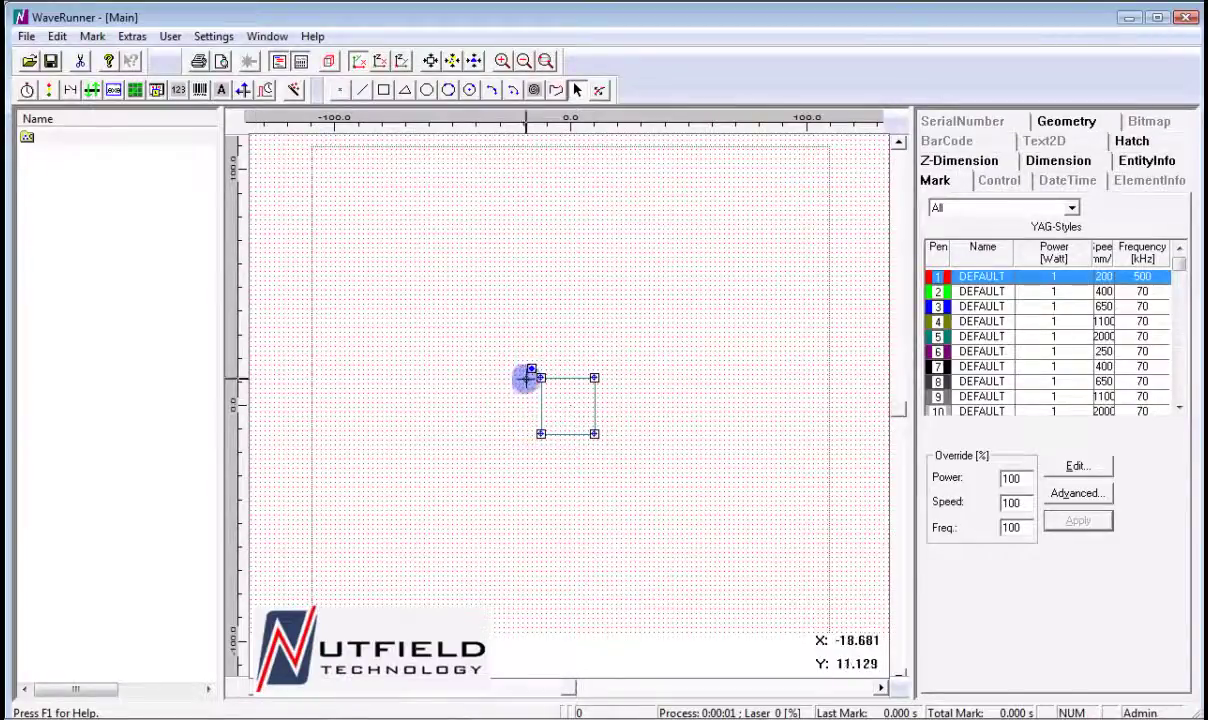
drag(537, 377, 392, 304)
click(57, 36)
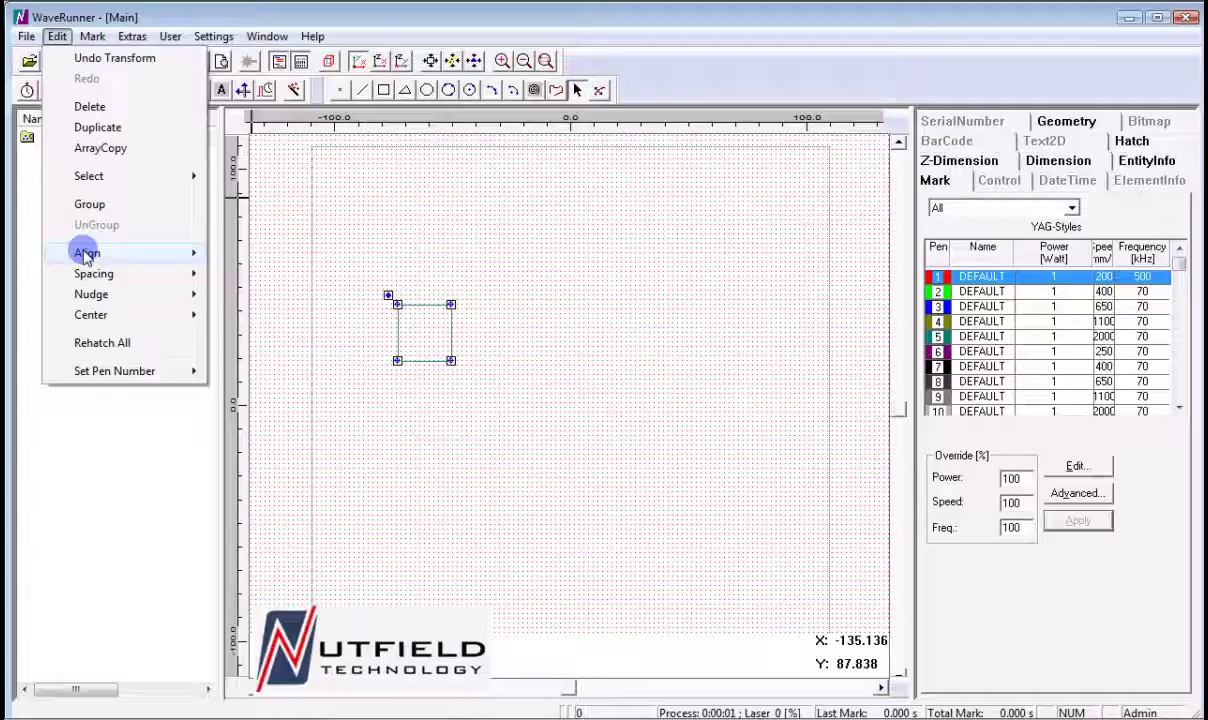
- Center the square on the workspace with Edit > Center > Both
mouse_move(90, 279)
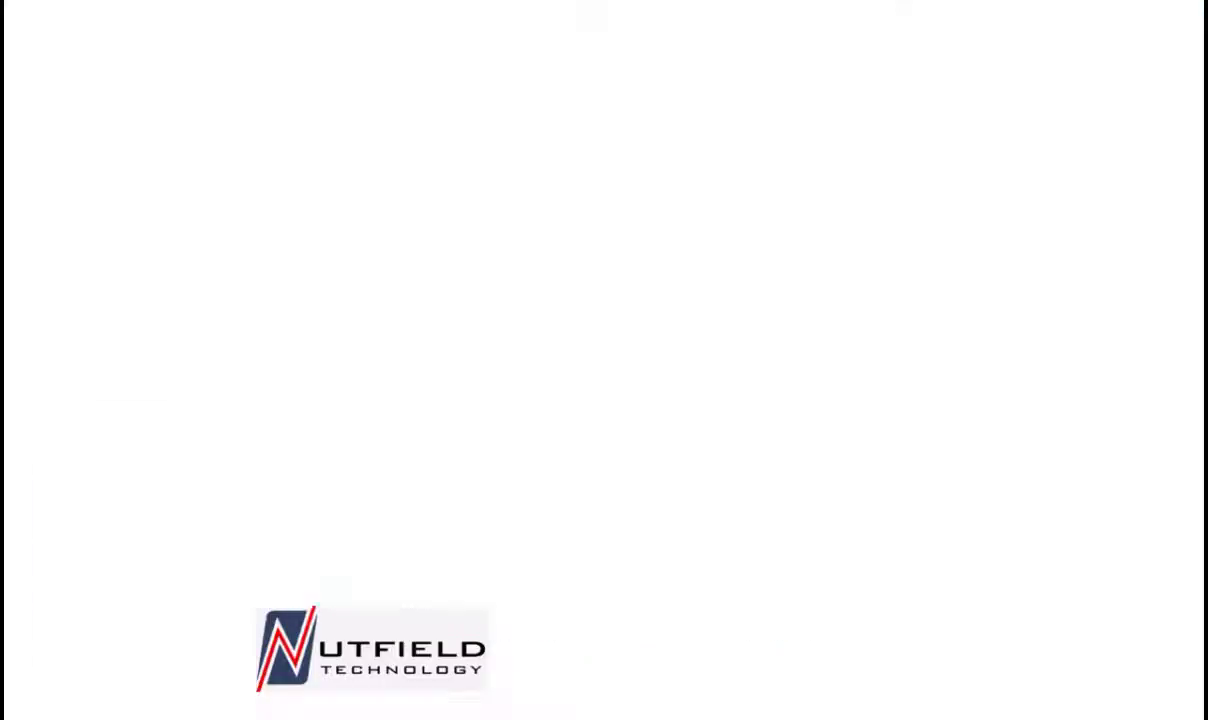
mouse_move(90, 301)
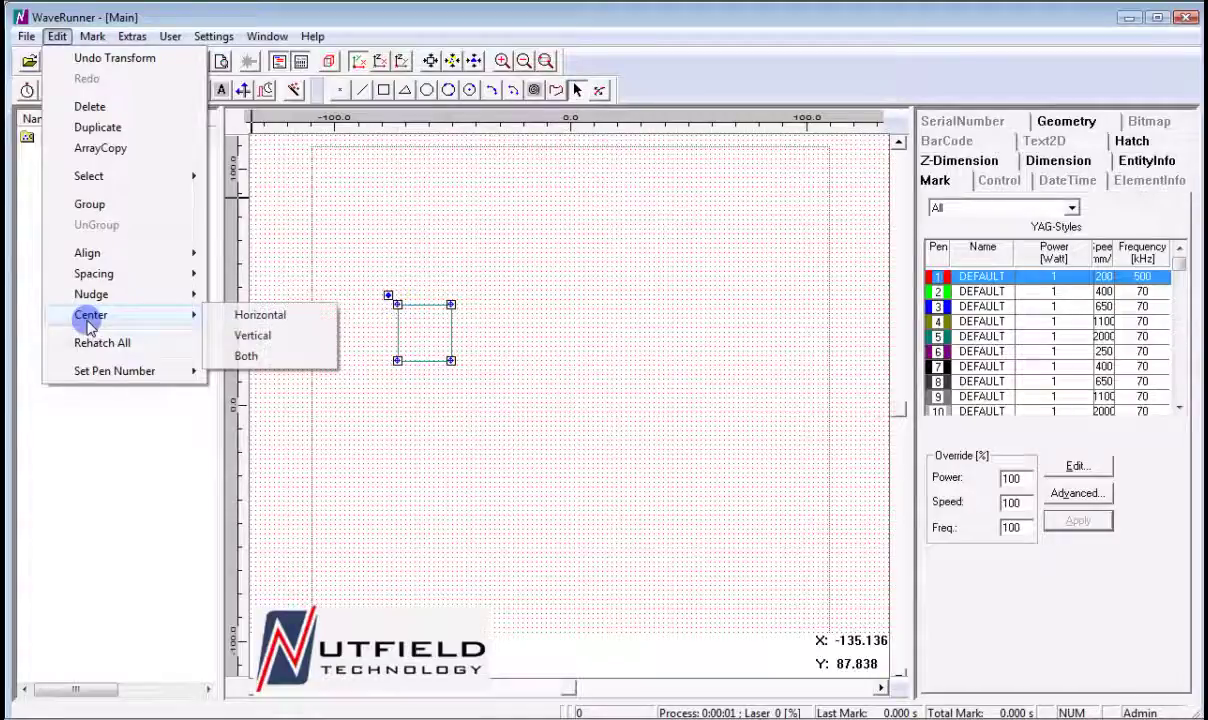
click(240, 356)
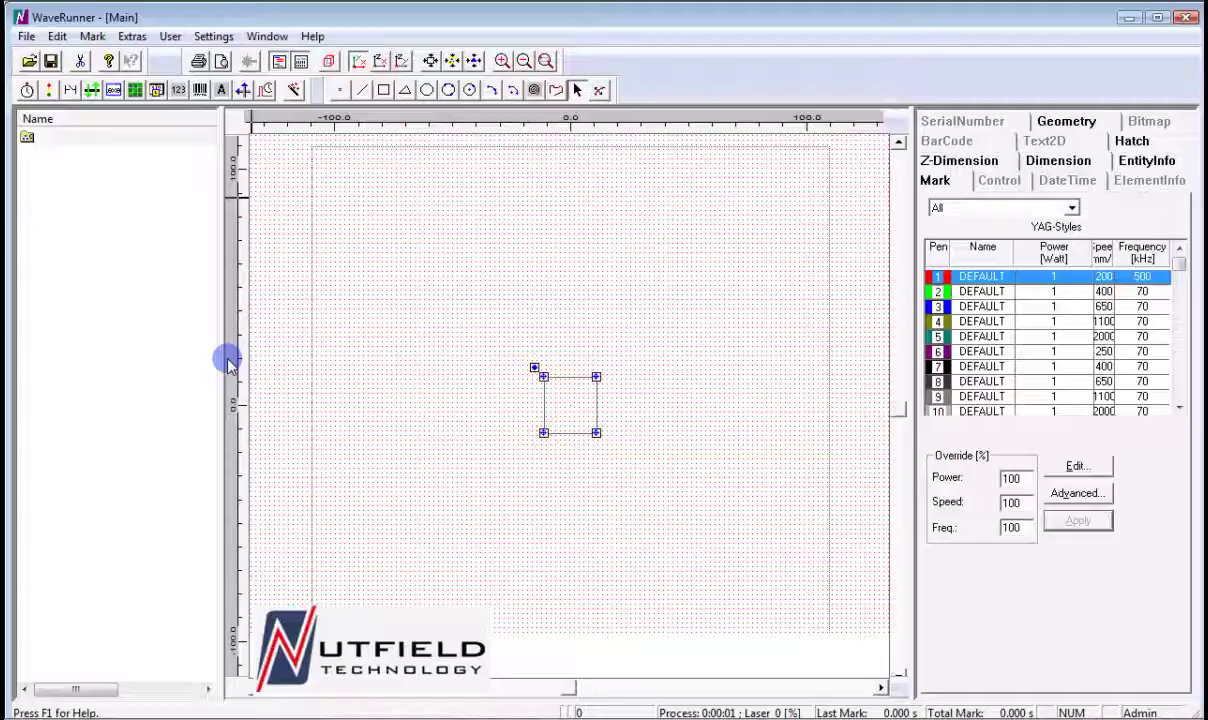
click(1045, 162)
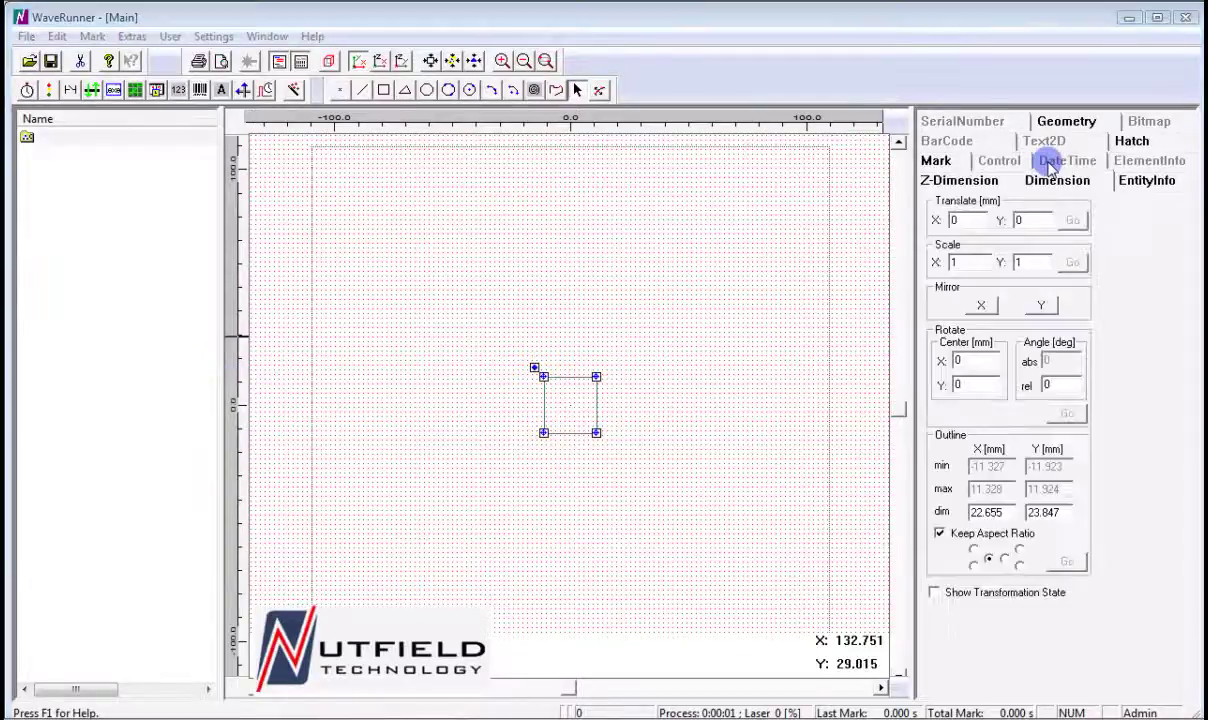
- Enable and apply a 45° hatch at 0.03 mm spacing to the square
click(1004, 558)
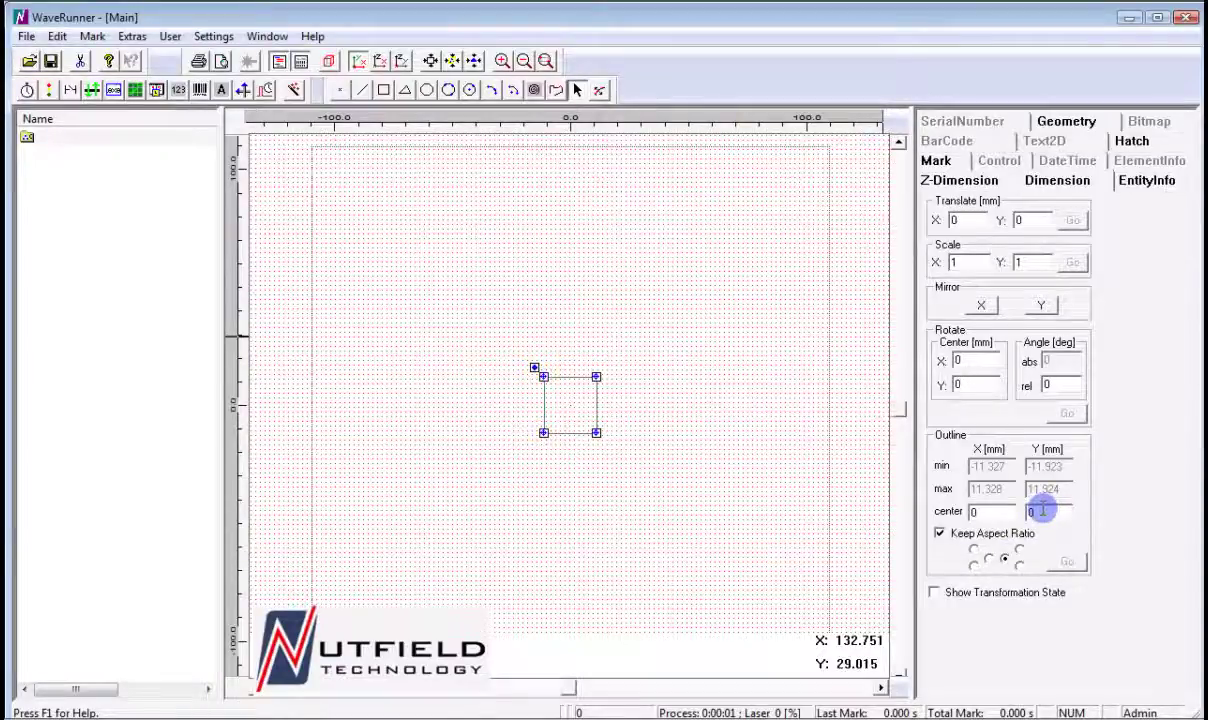
click(1131, 141)
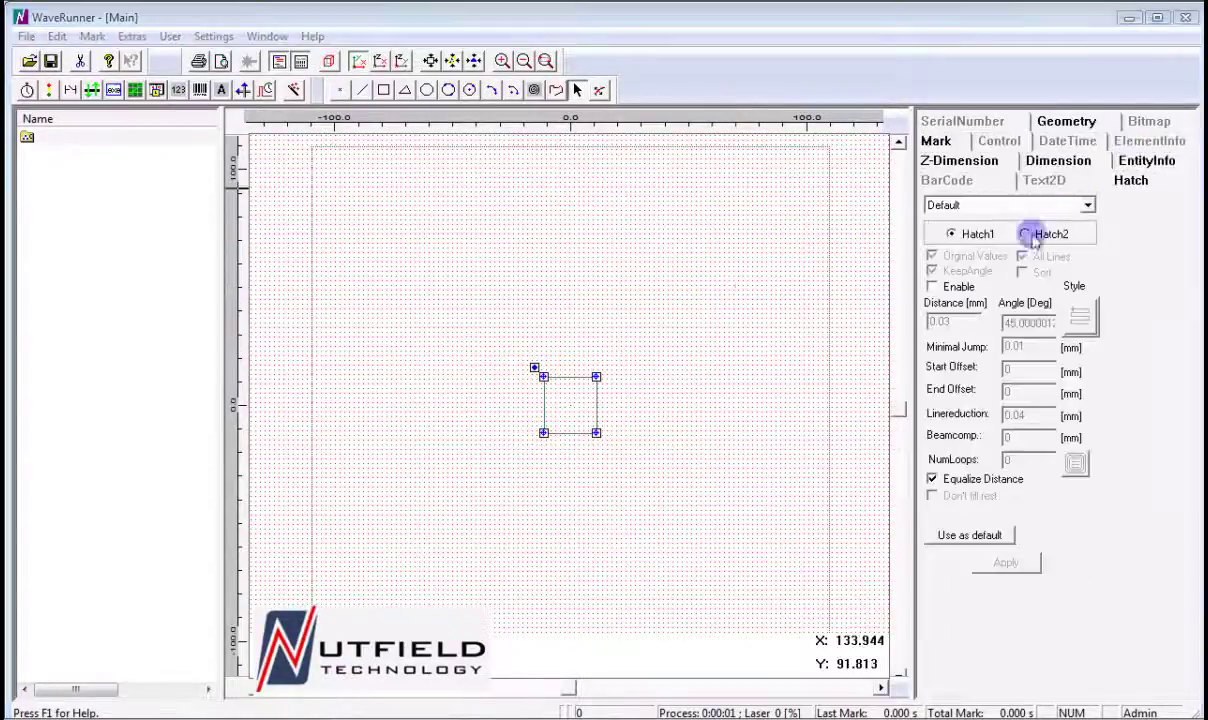
click(932, 286)
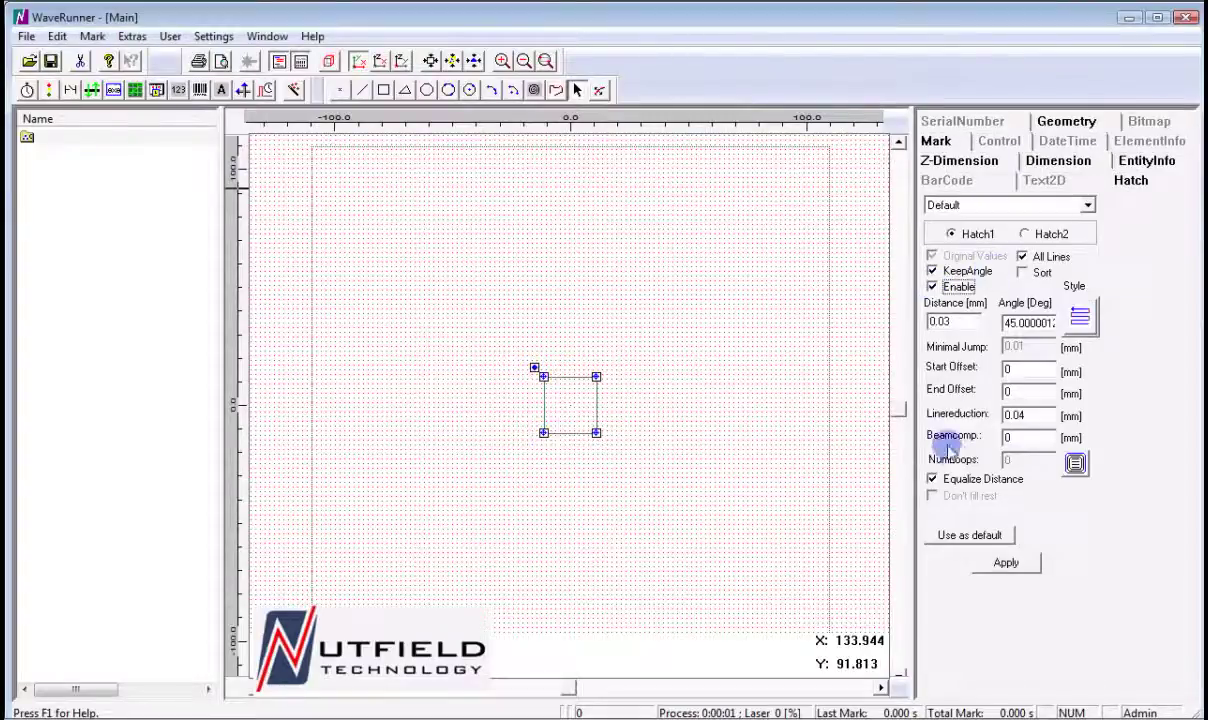
click(1003, 562)
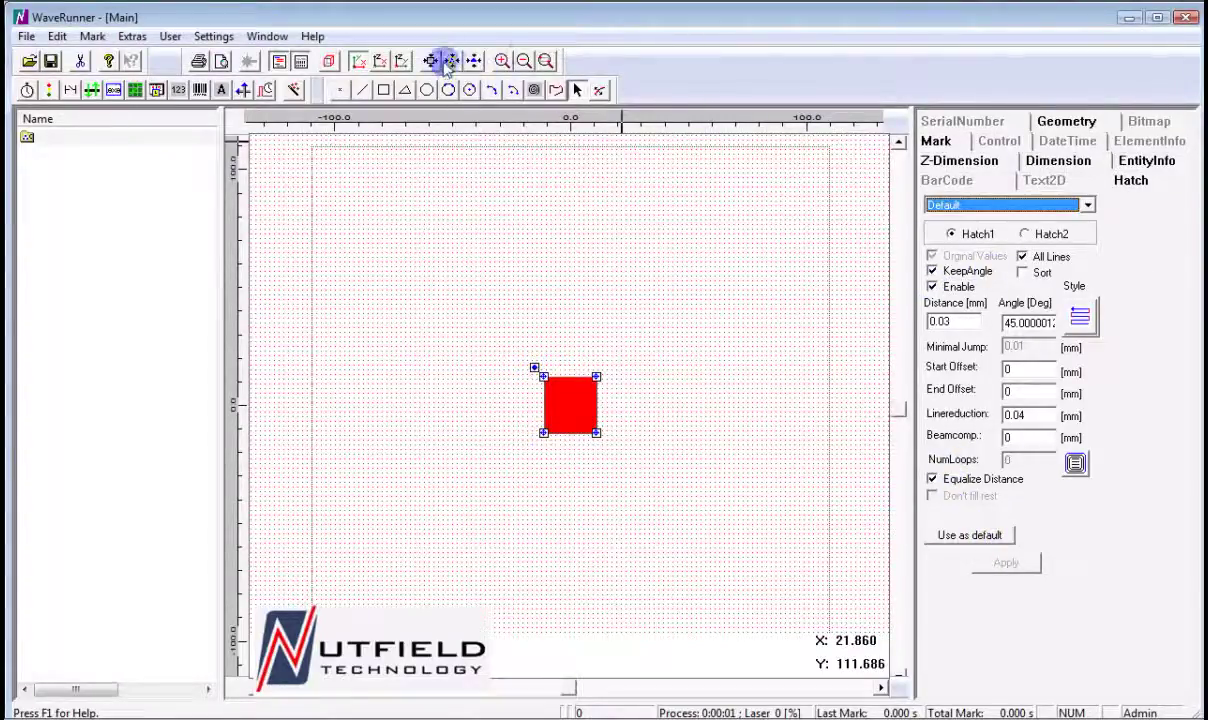
drag(508, 353, 557, 396)
- Enlarge the square to about 25.4 mm across and regenerate its hatch with Rehatch All
click(545, 62)
drag(669, 402, 714, 487)
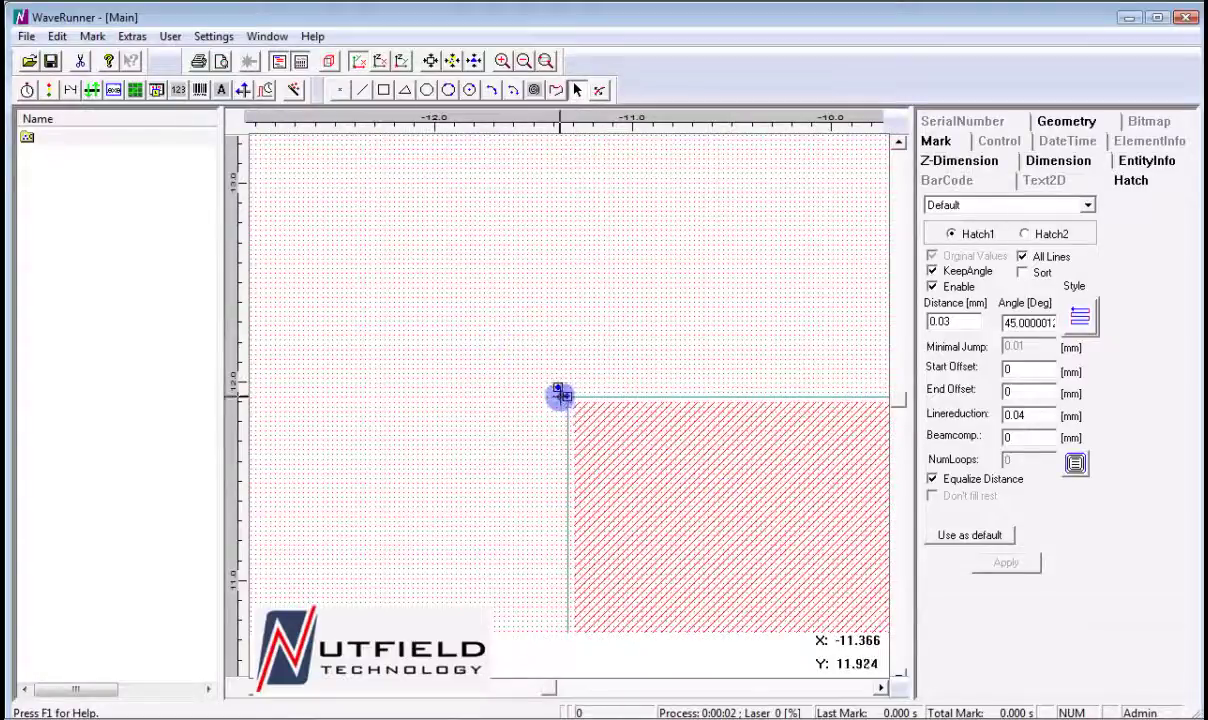
mouse_move(563, 396)
mouse_down()
mouse_move(358, 238)
mouse_move(262, 135)
mouse_up()
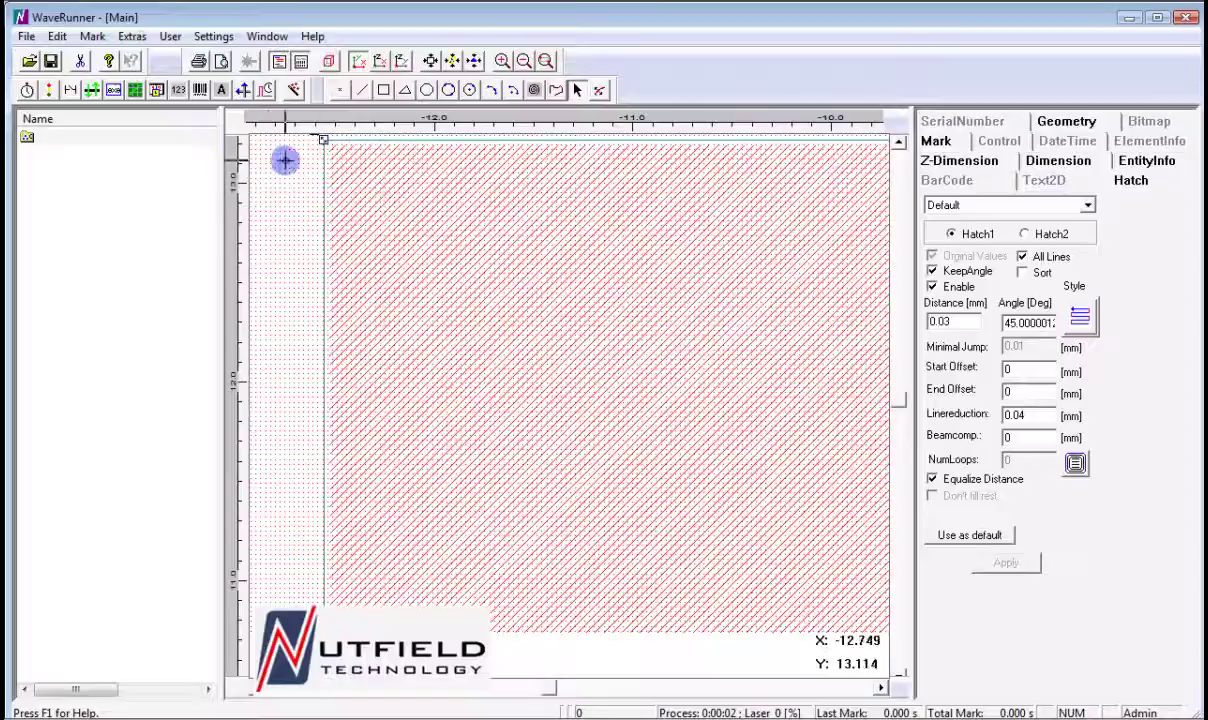
click(56, 36)
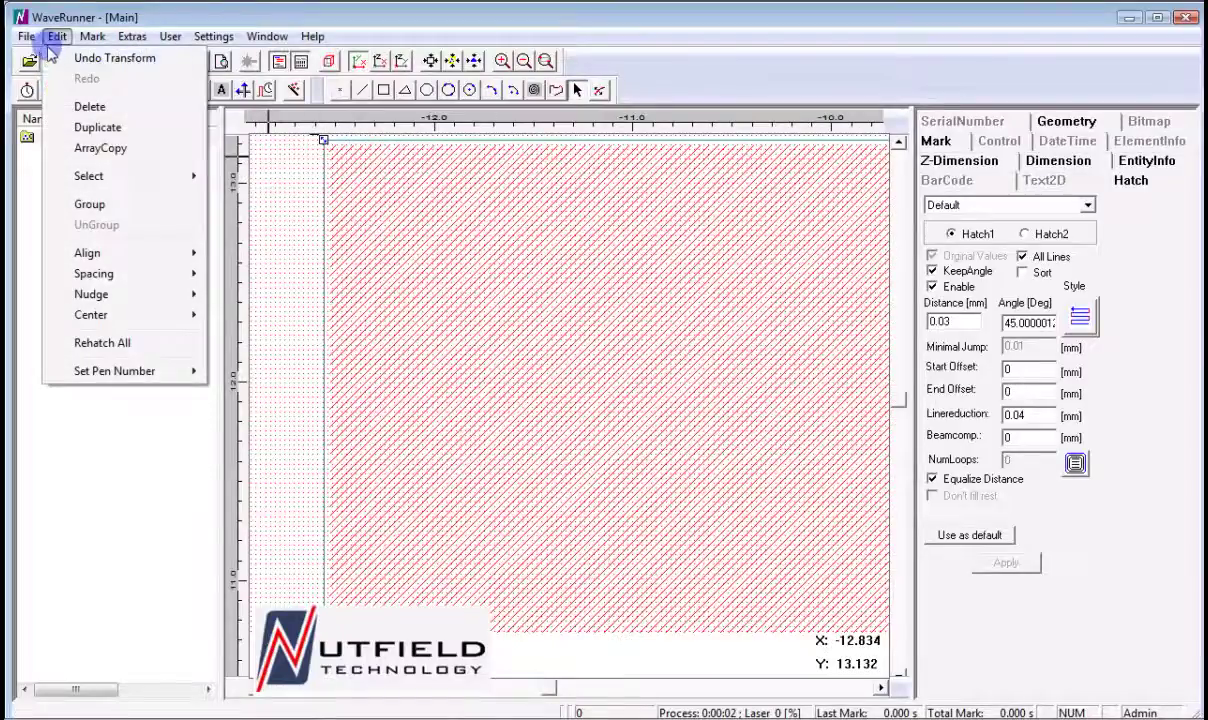
click(88, 350)
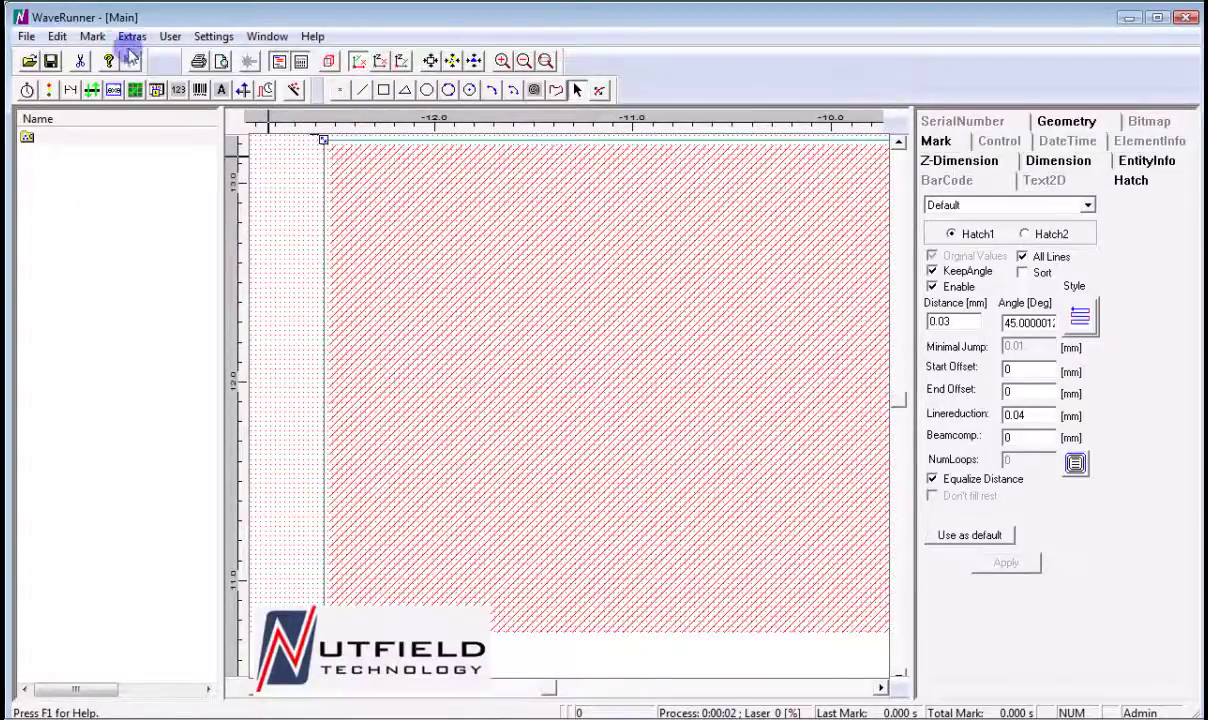
- Delete the hatched square, zoom to the full field, and check TimeInfo's 0 s marking time
click(84, 62)
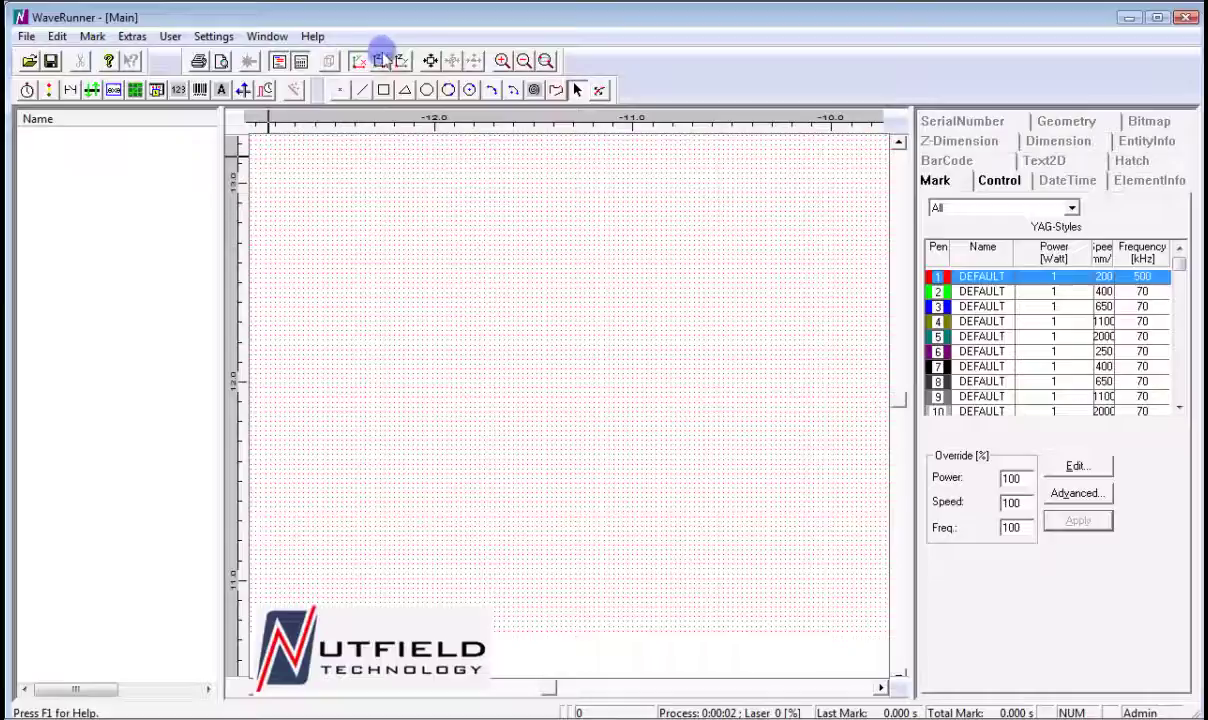
click(428, 61)
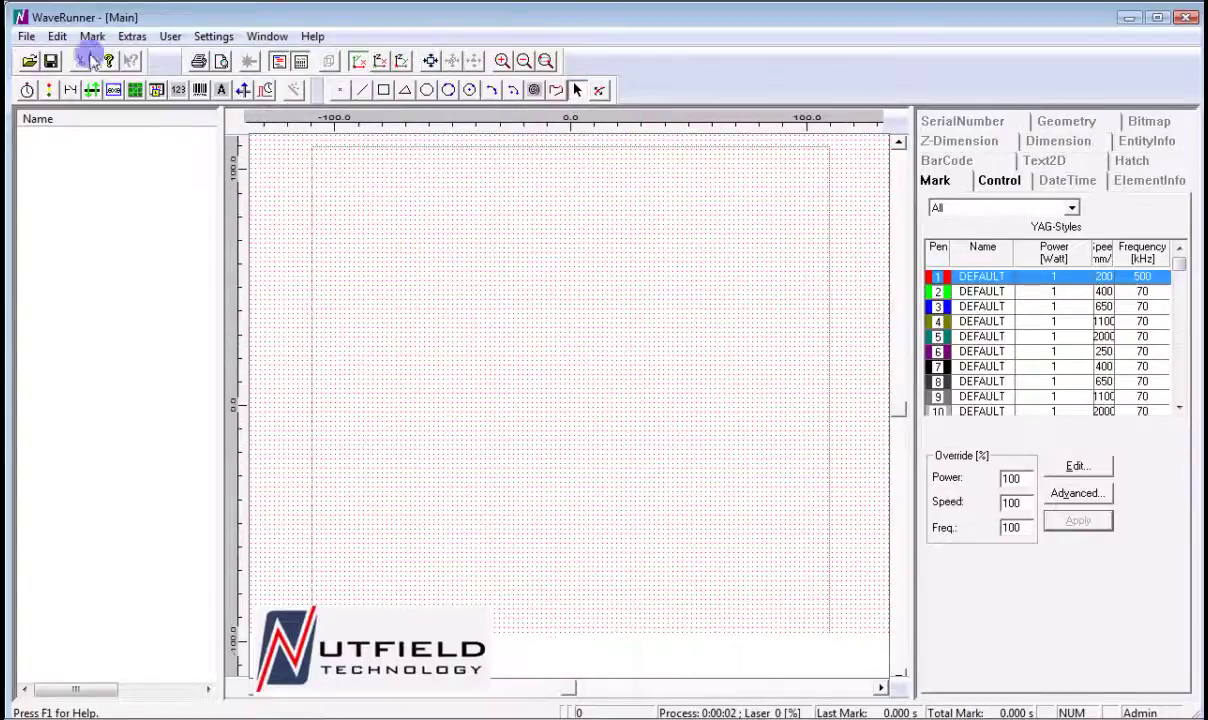
click(91, 36)
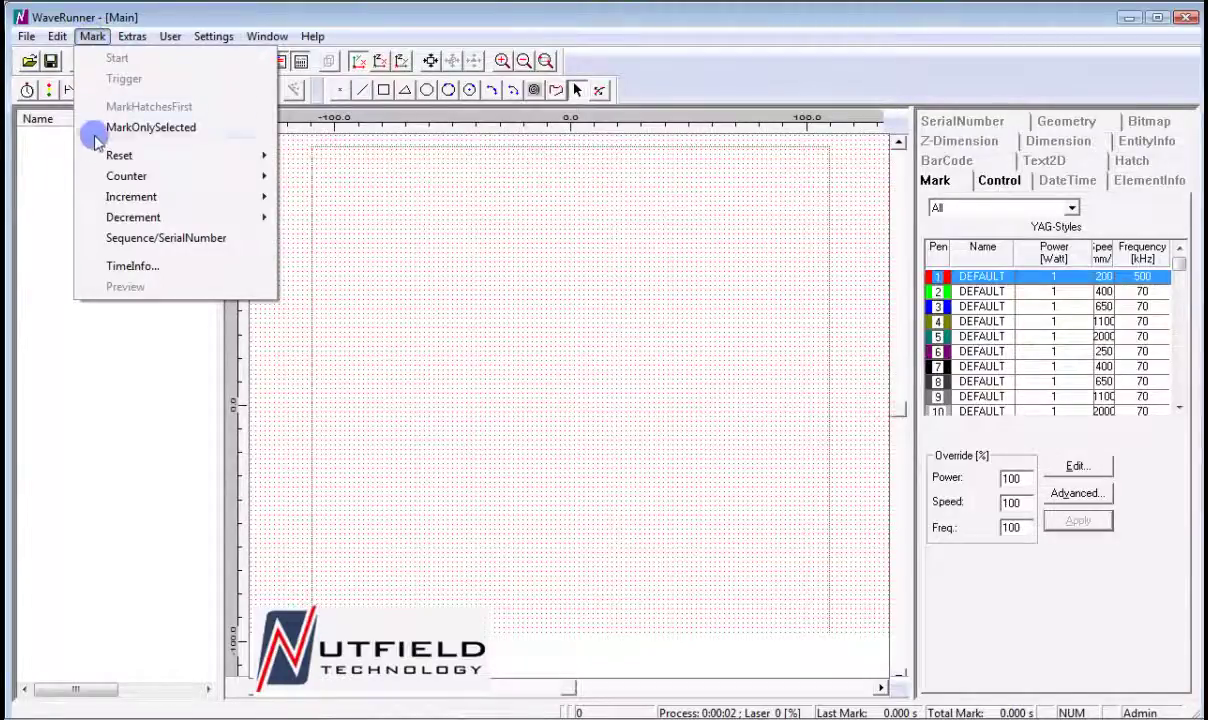
mouse_move(101, 197)
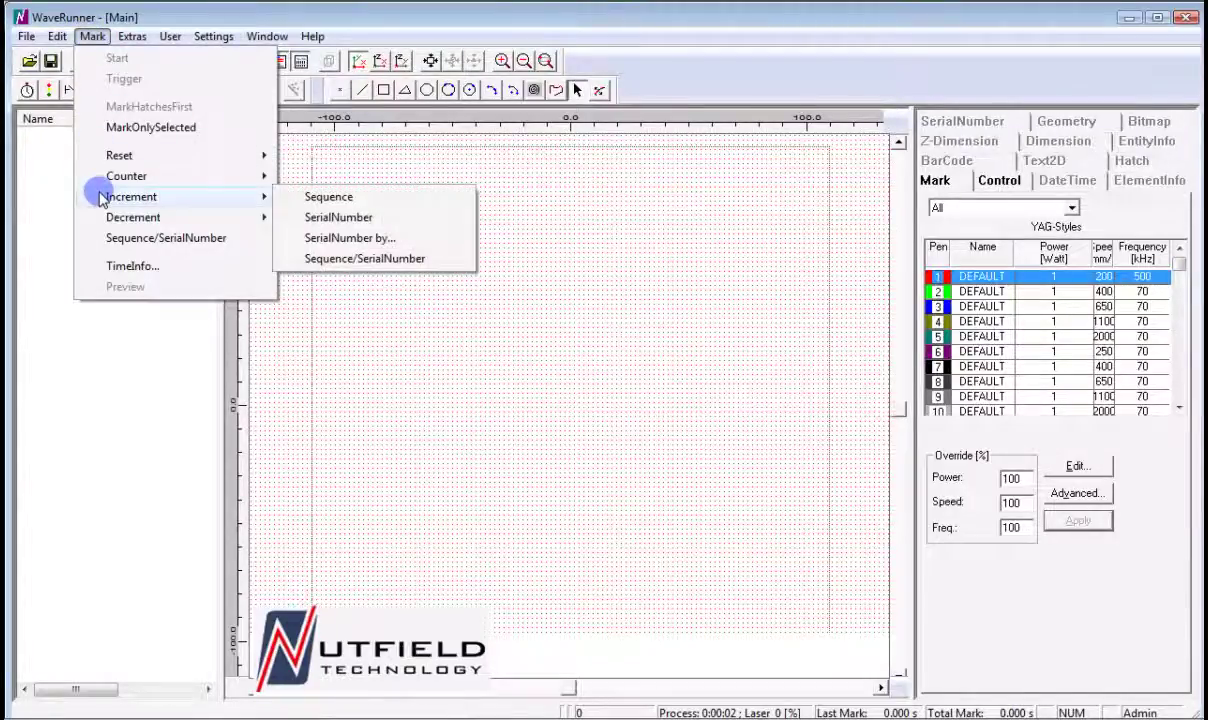
mouse_move(103, 220)
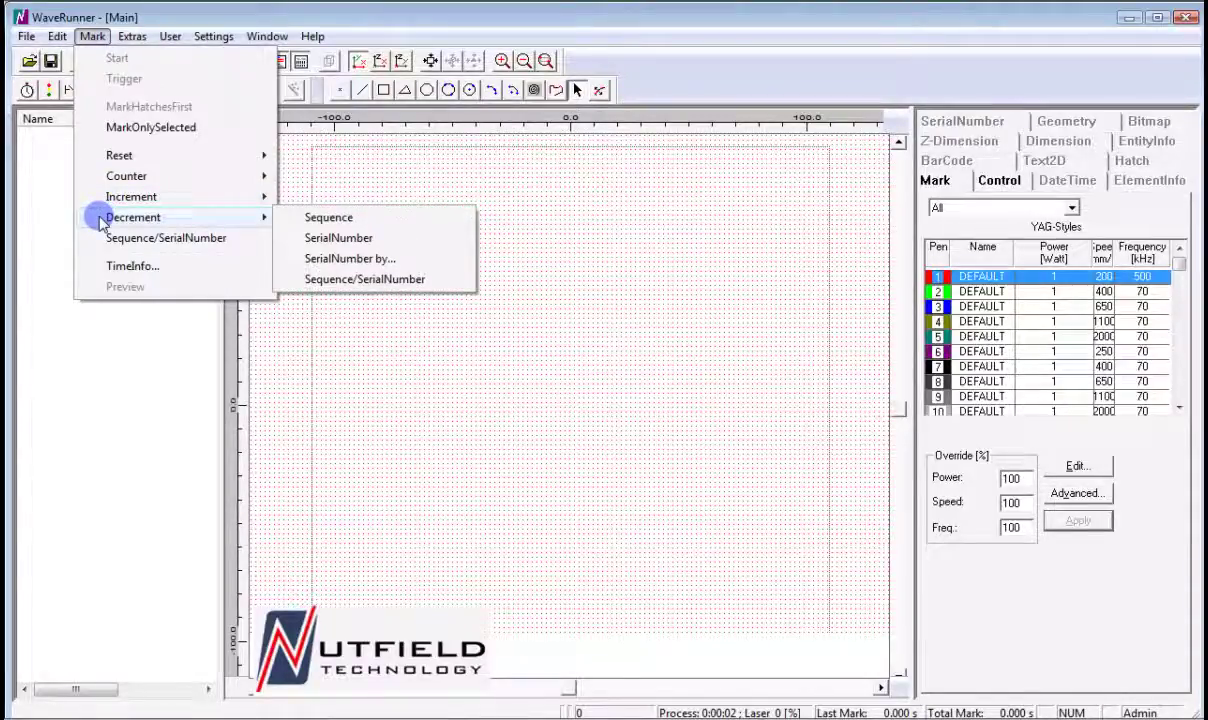
click(100, 265)
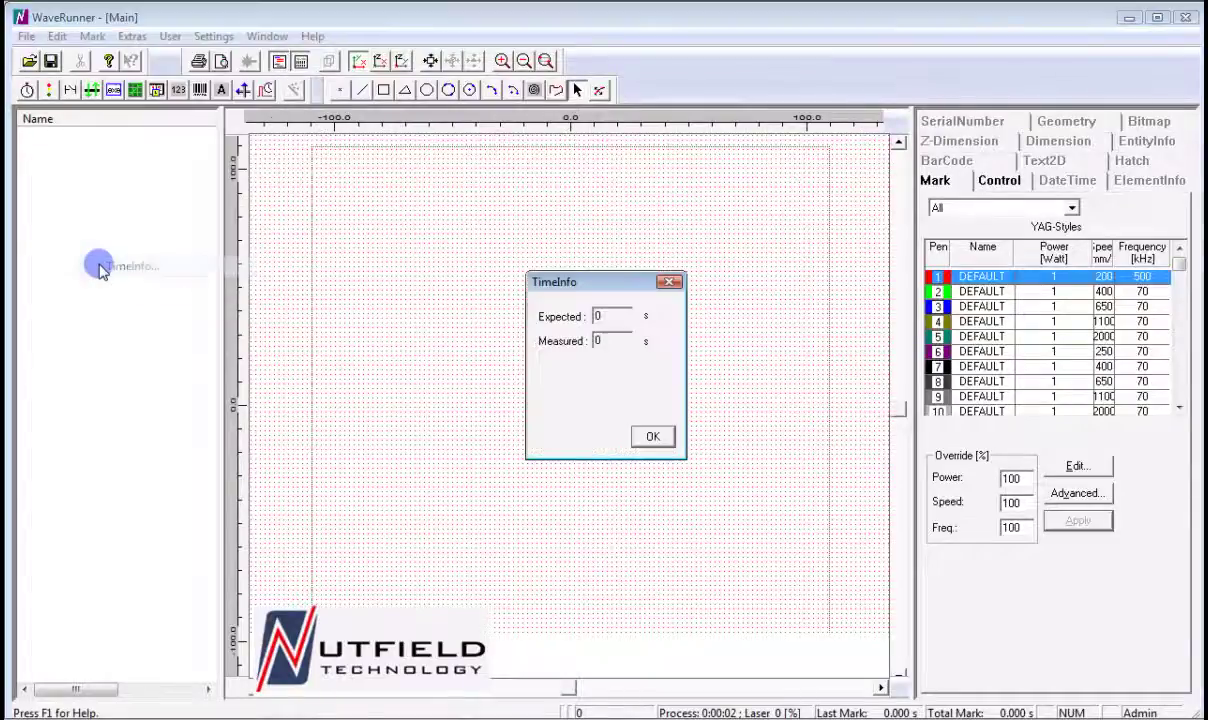
click(650, 437)
click(383, 90)
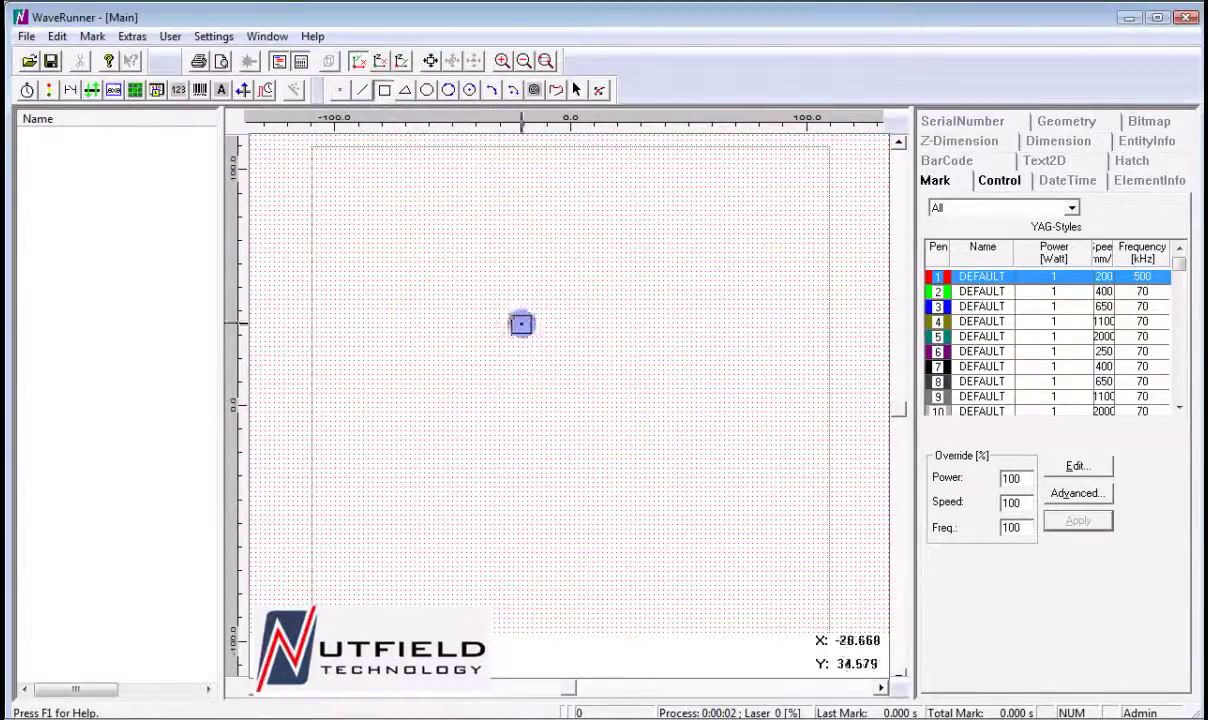
drag(546, 382, 592, 440)
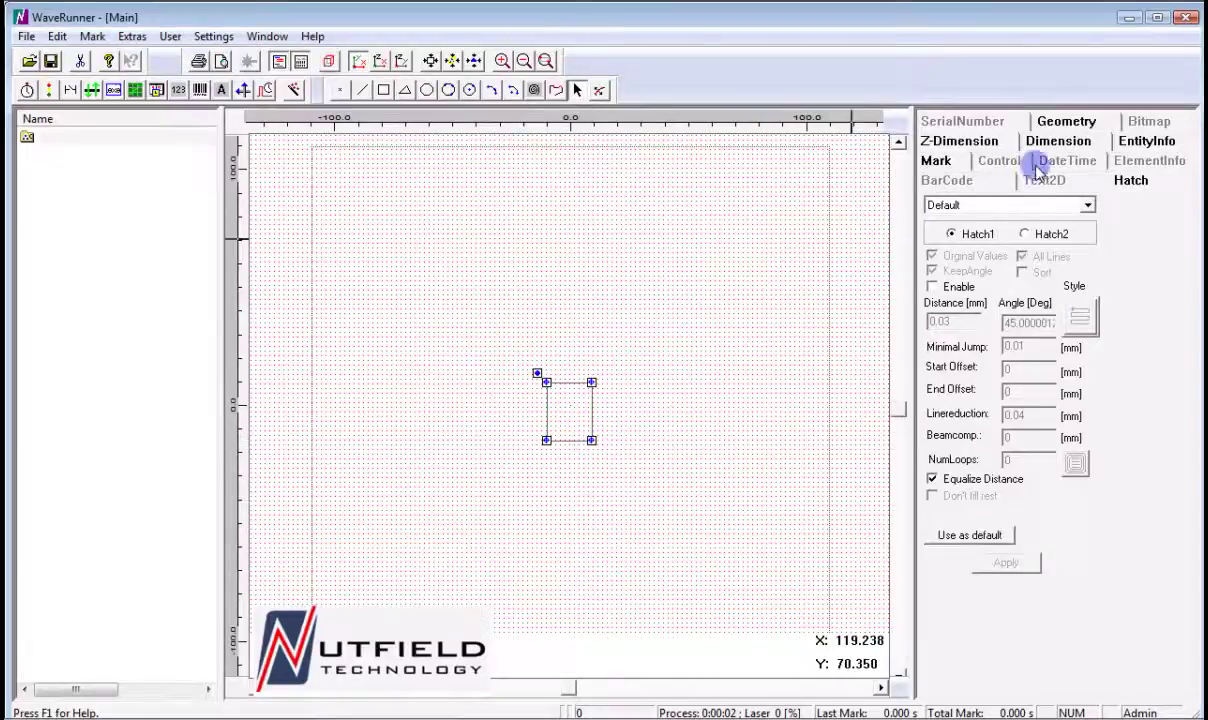
click(933, 288)
click(933, 287)
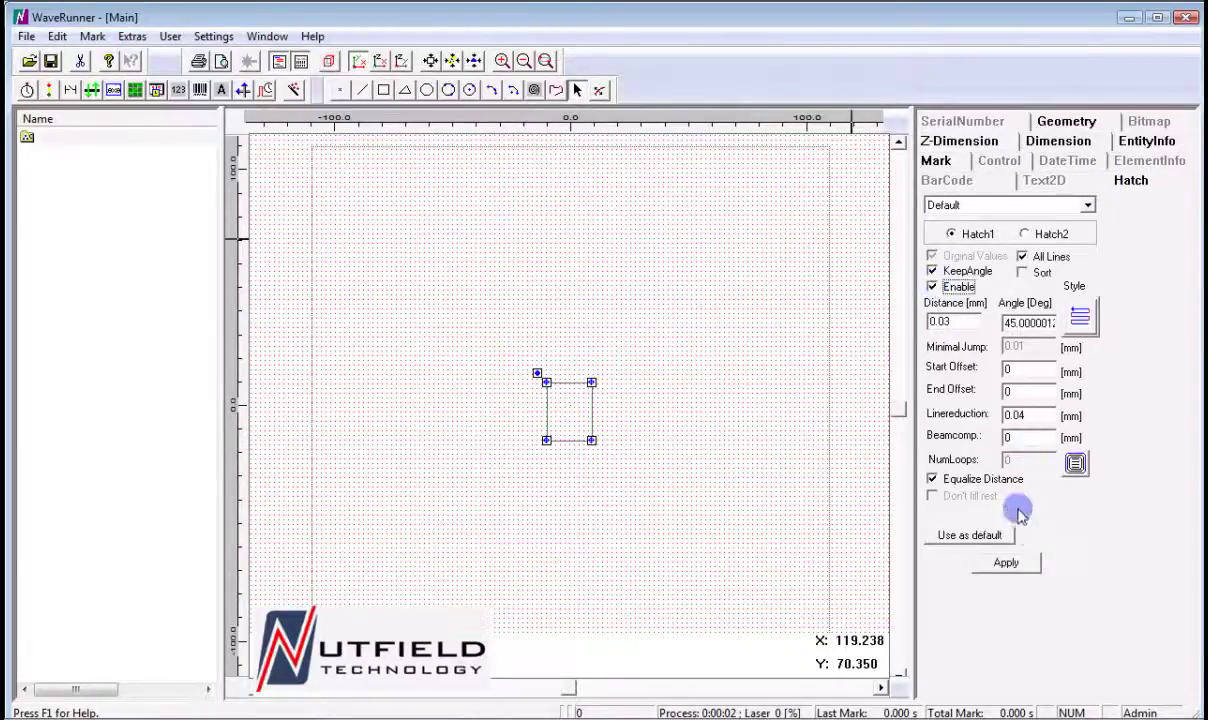
click(1006, 562)
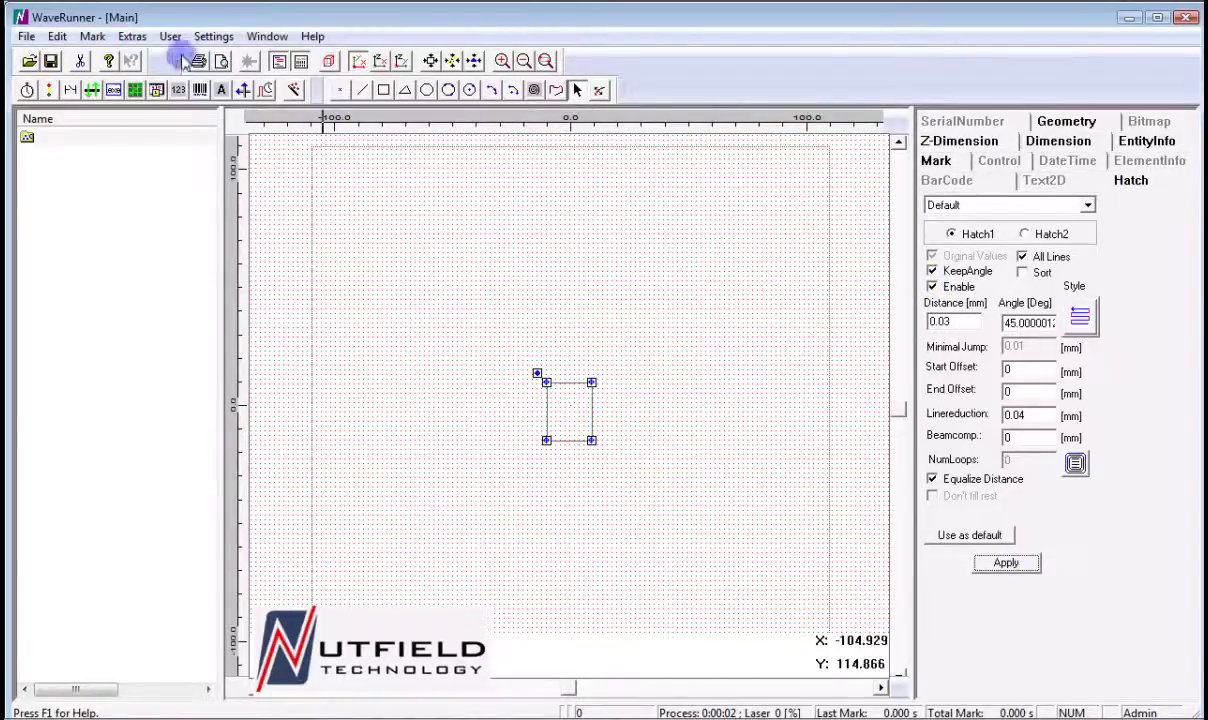
click(98, 38)
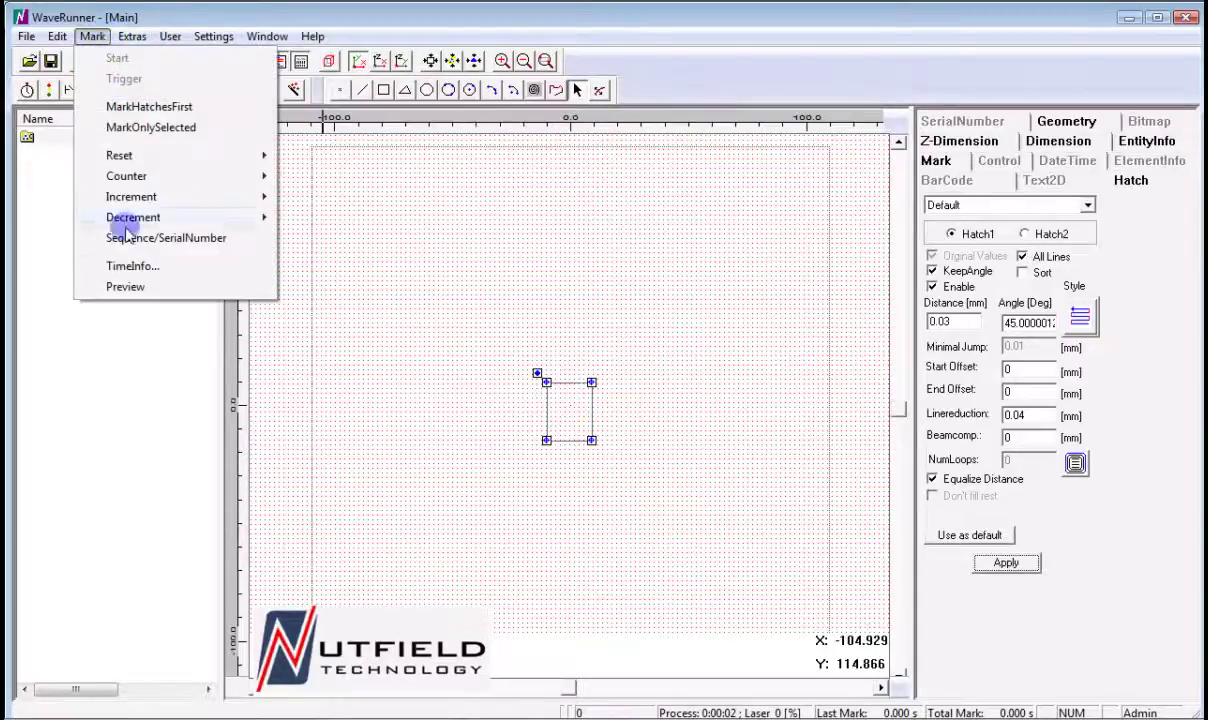
click(130, 266)
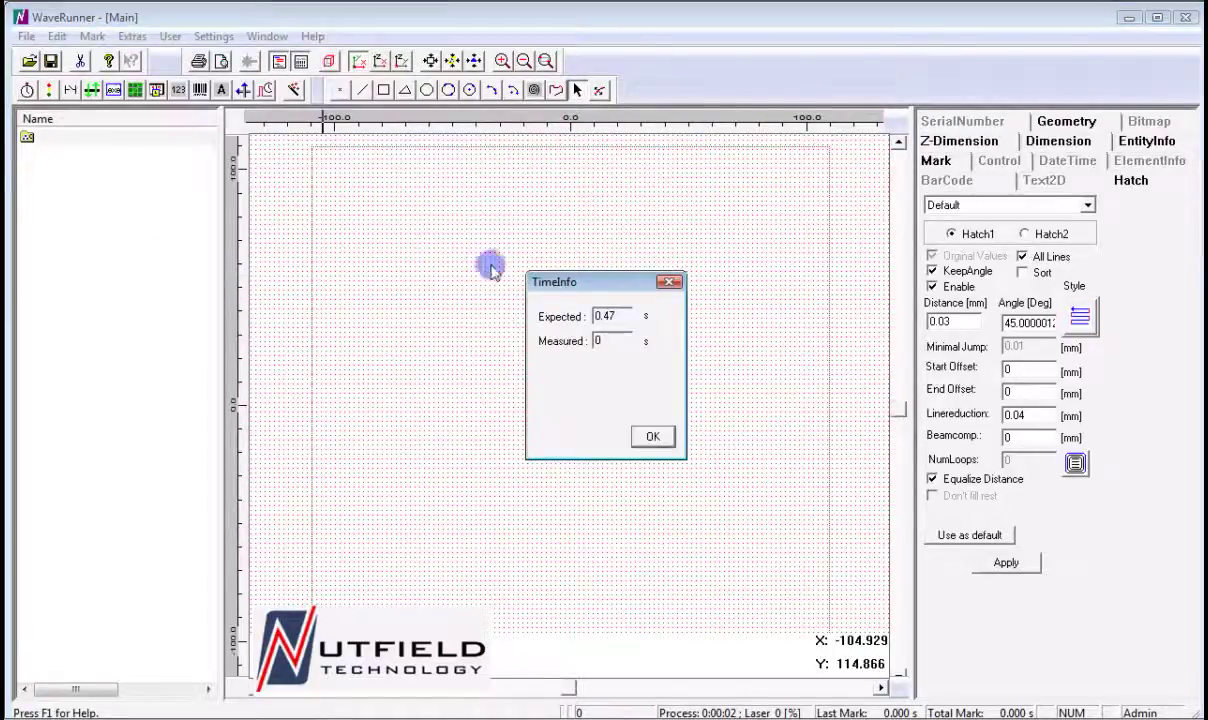
drag(628, 318, 539, 316)
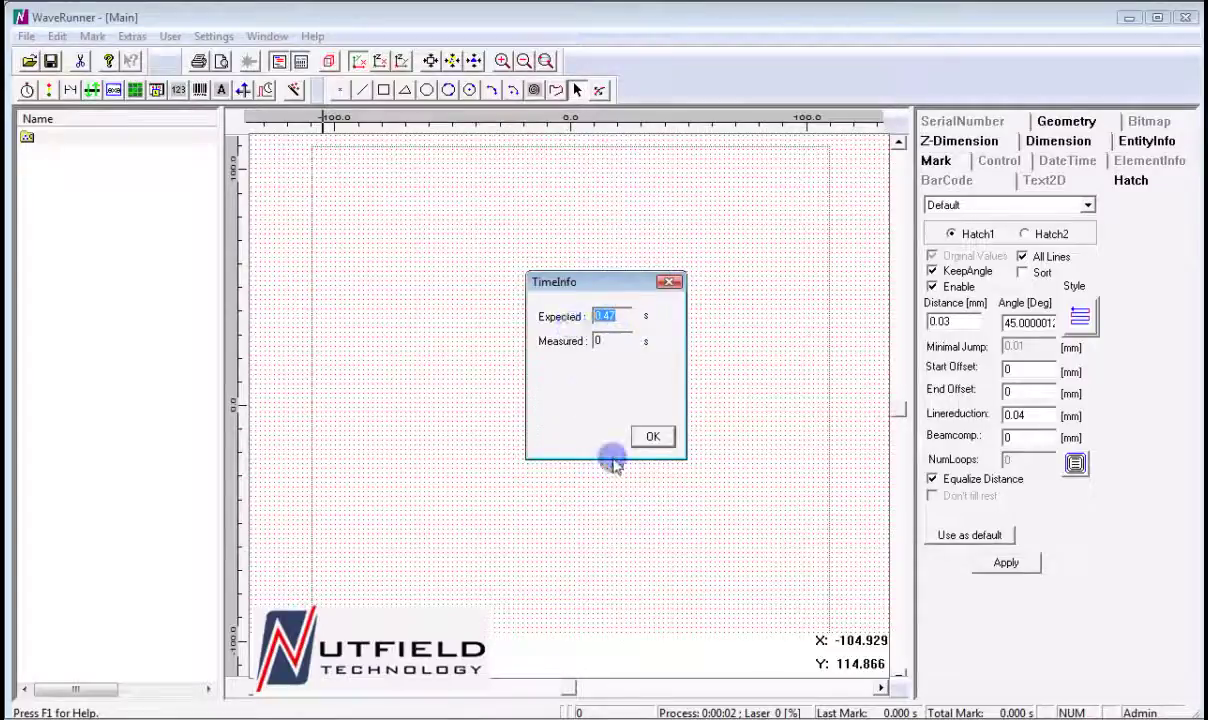
click(652, 437)
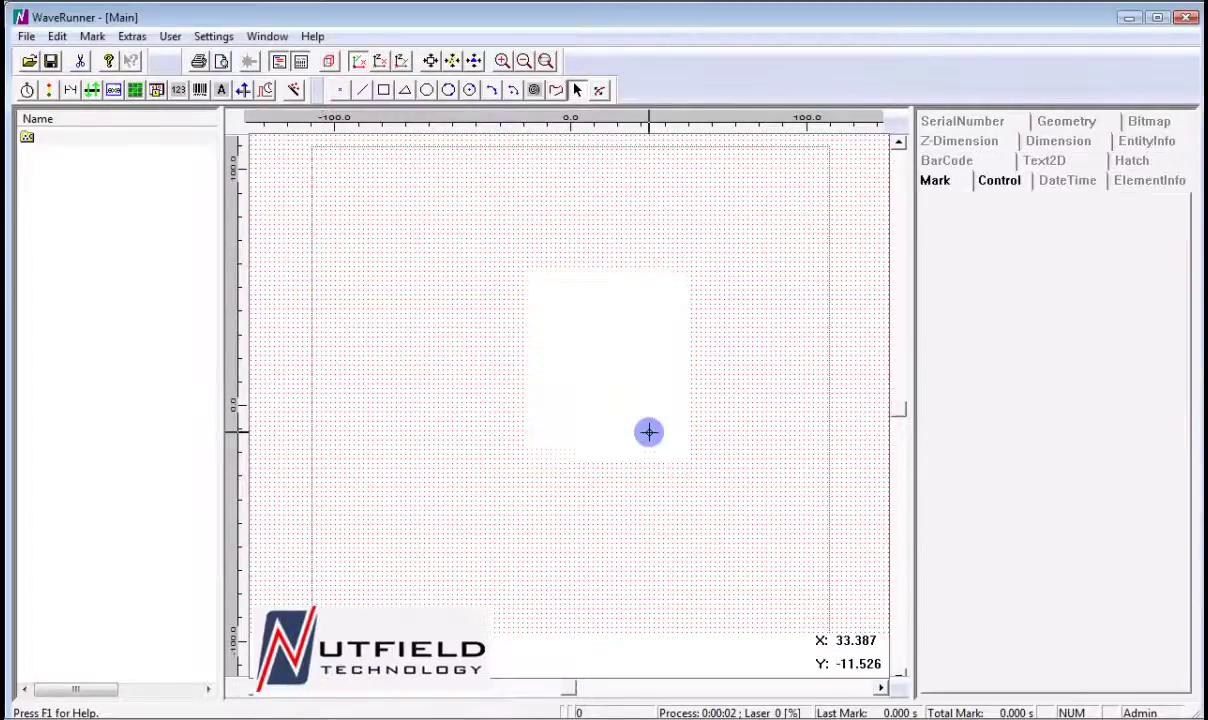
drag(499, 327, 650, 521)
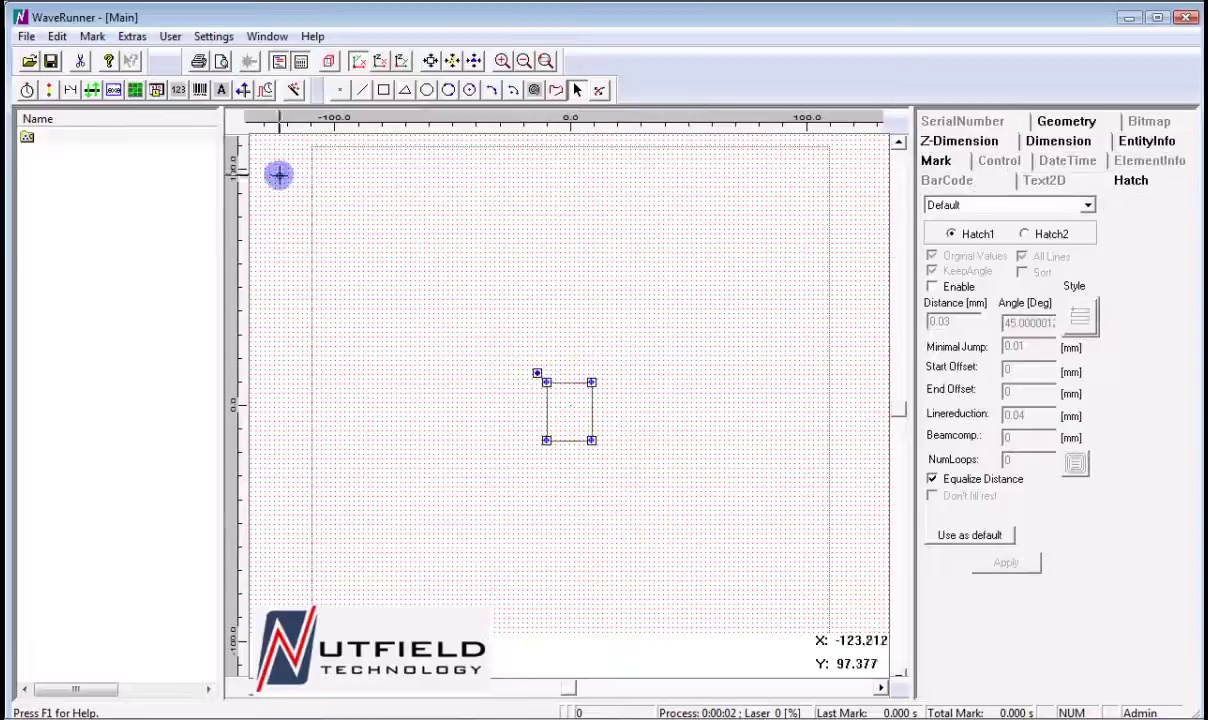
click(84, 62)
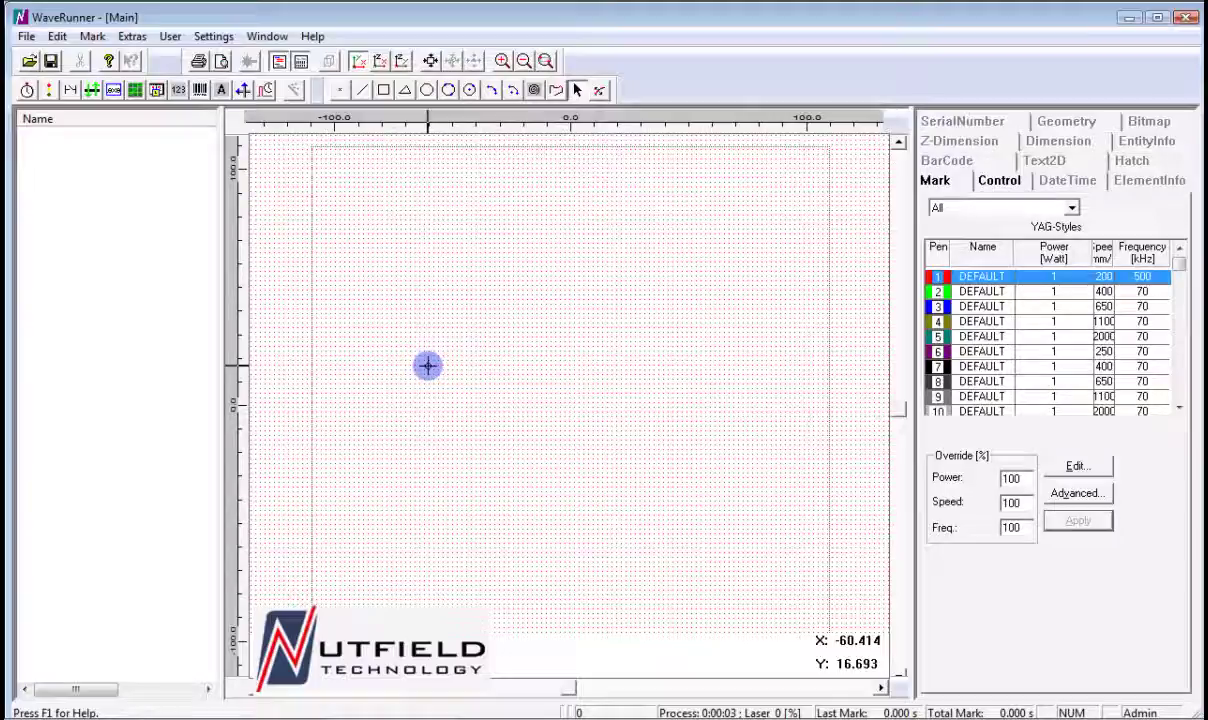
click(132, 36)
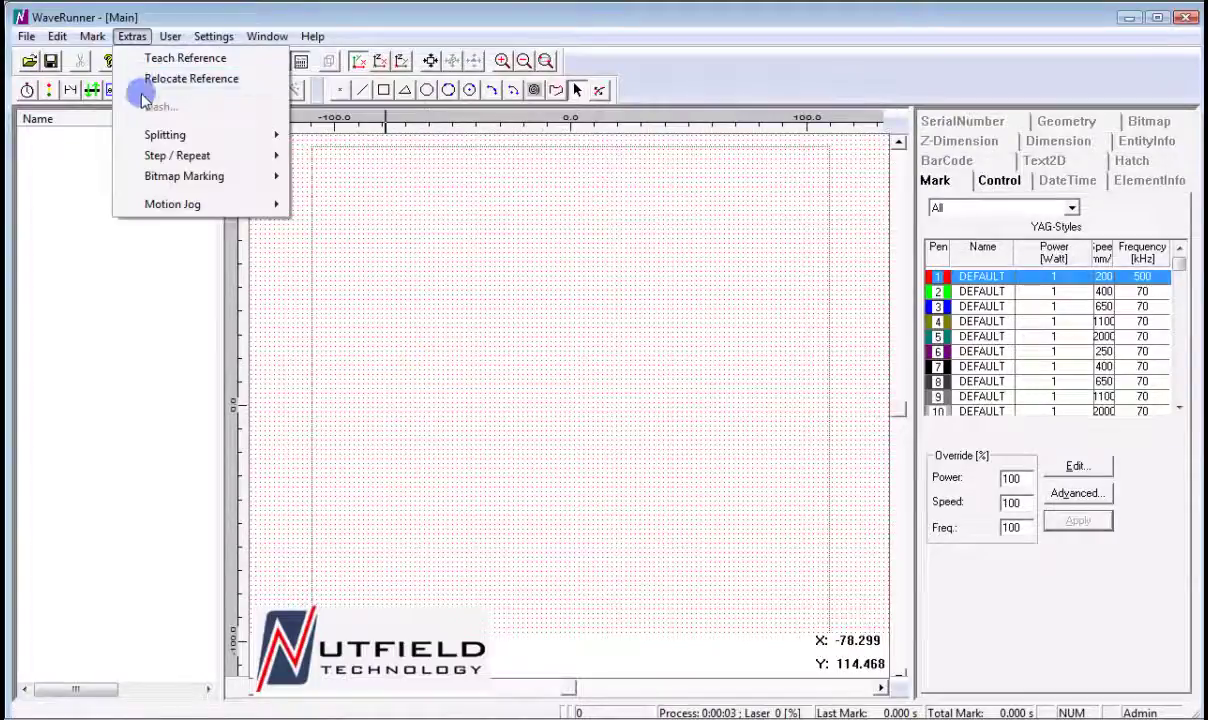
mouse_move(147, 142)
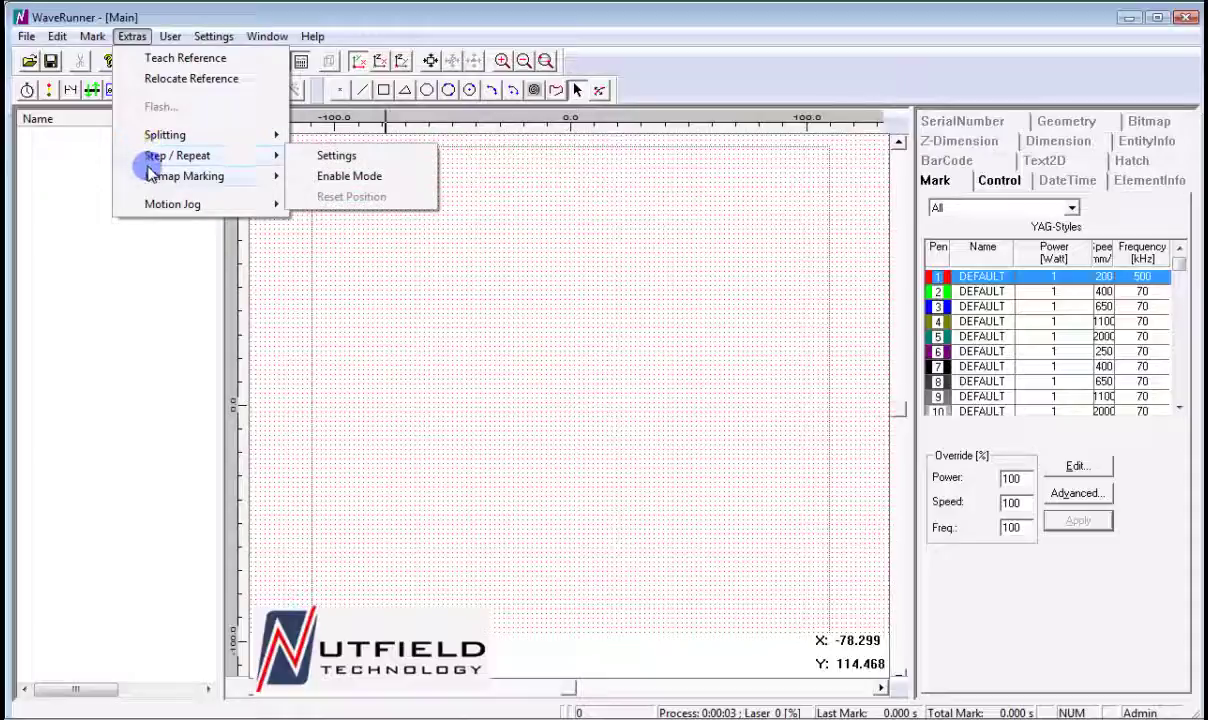
mouse_move(155, 219)
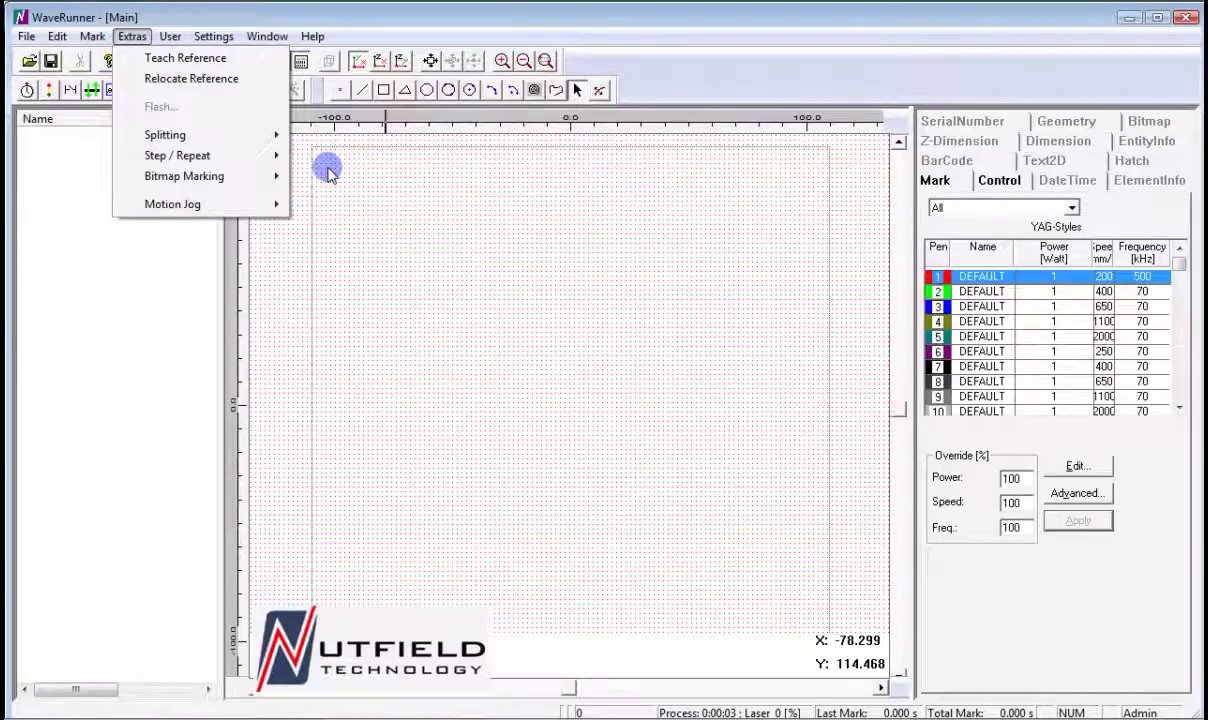
click(329, 171)
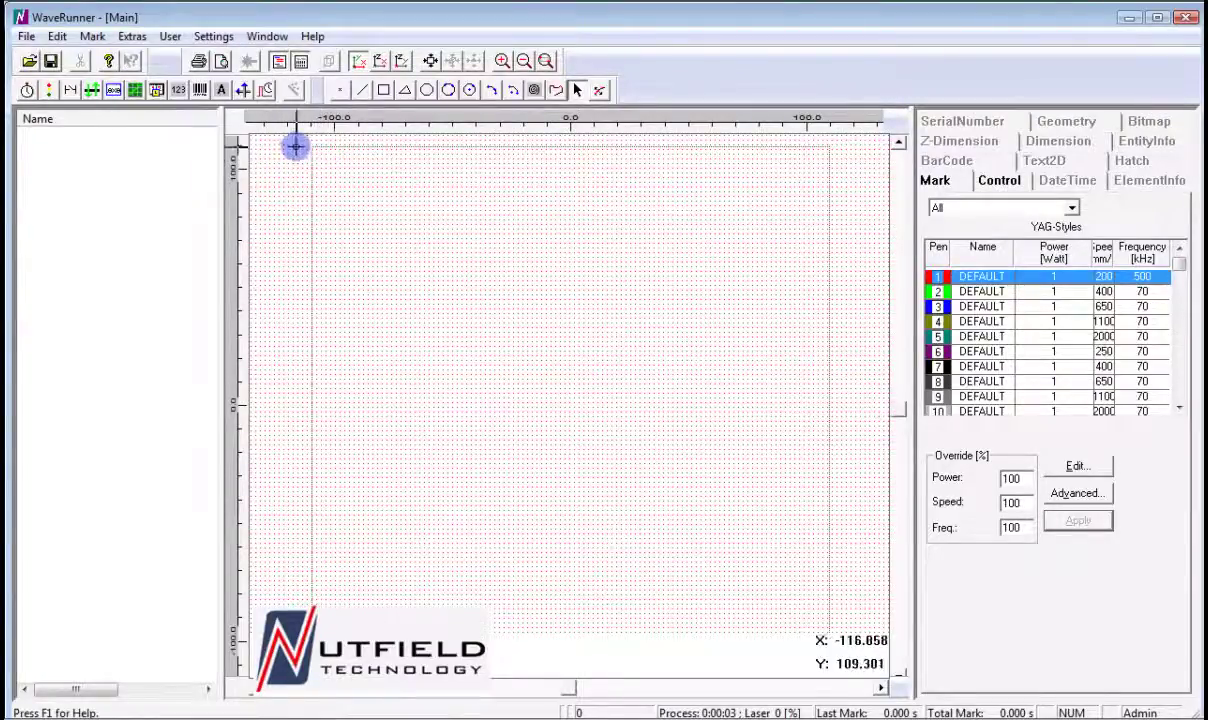
click(170, 36)
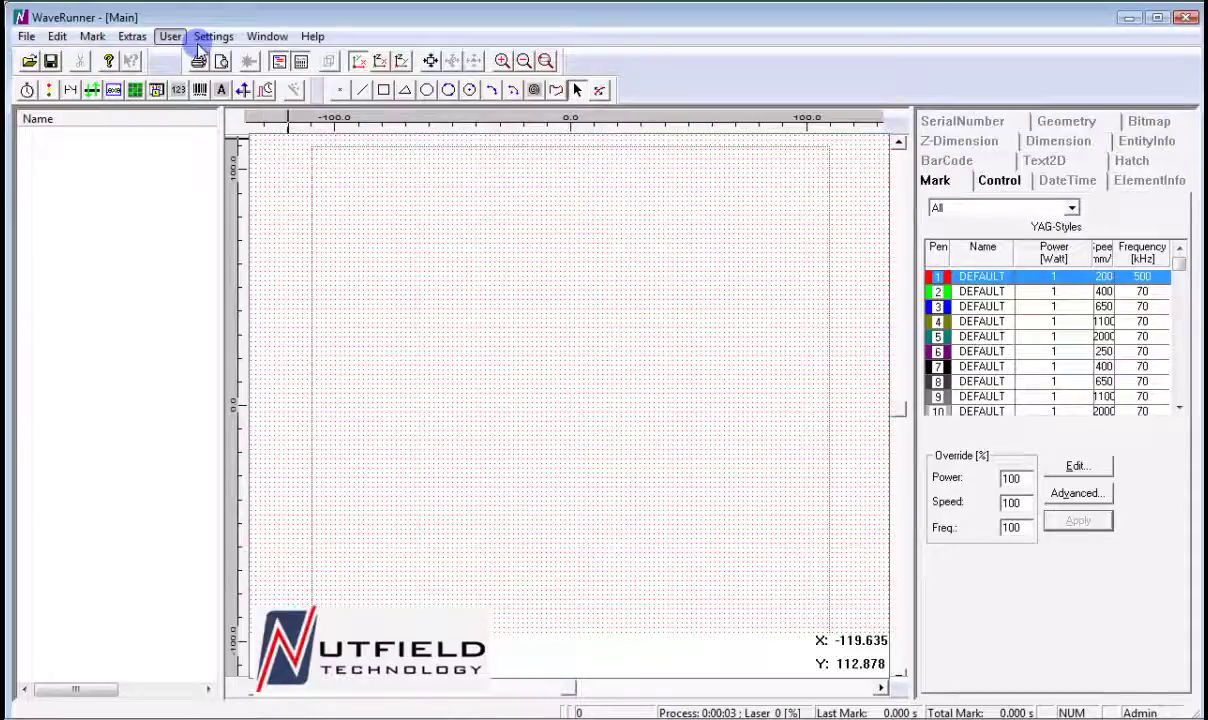
click(197, 37)
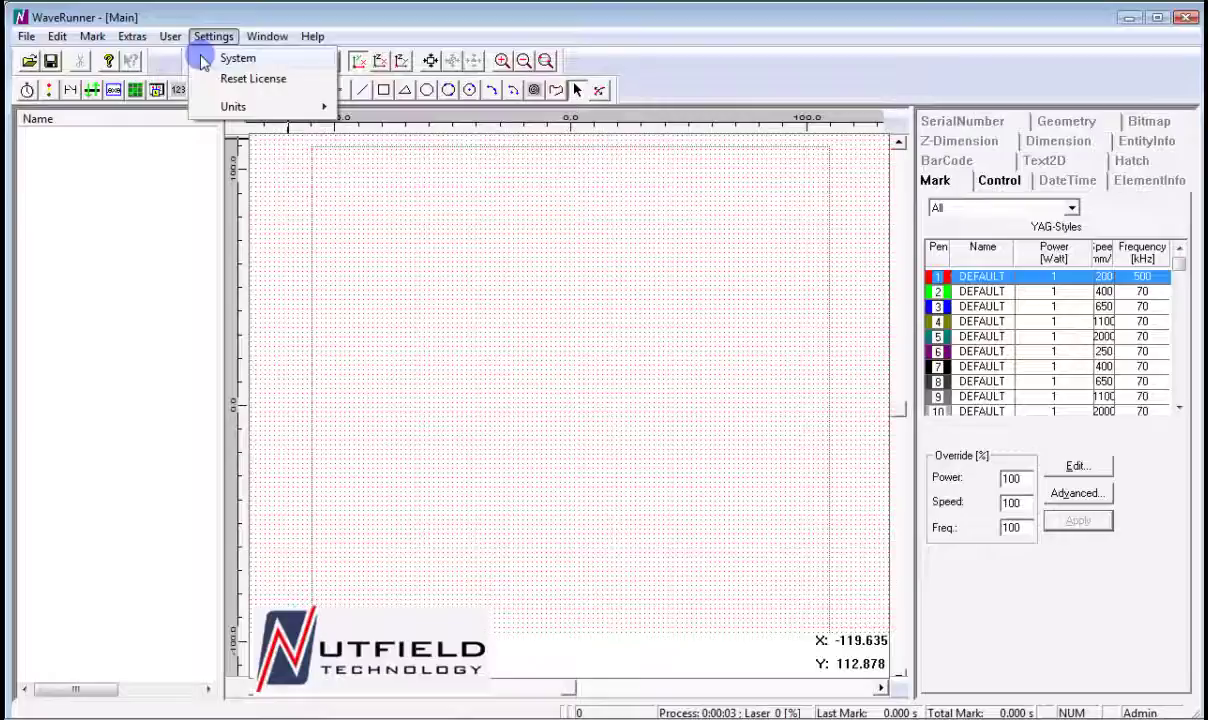
- Browse the System settings' Optic, scanner card, Teach and Password tabs, ticking password required
click(203, 62)
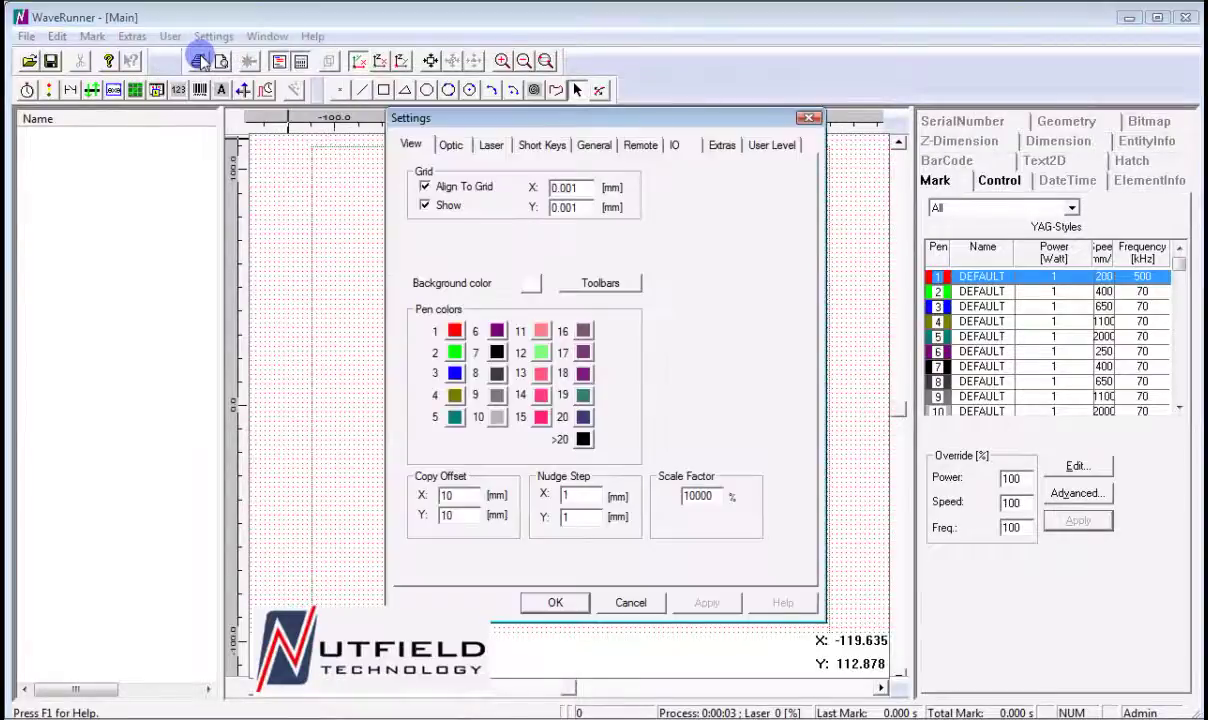
click(450, 145)
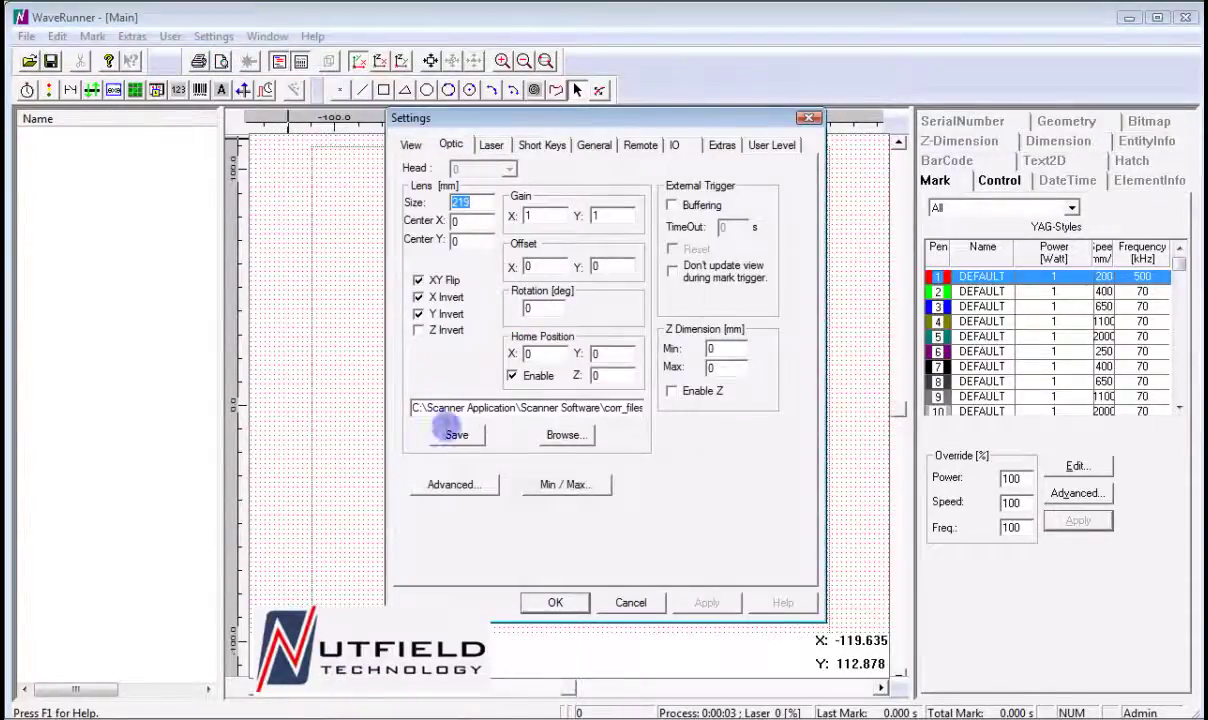
click(428, 482)
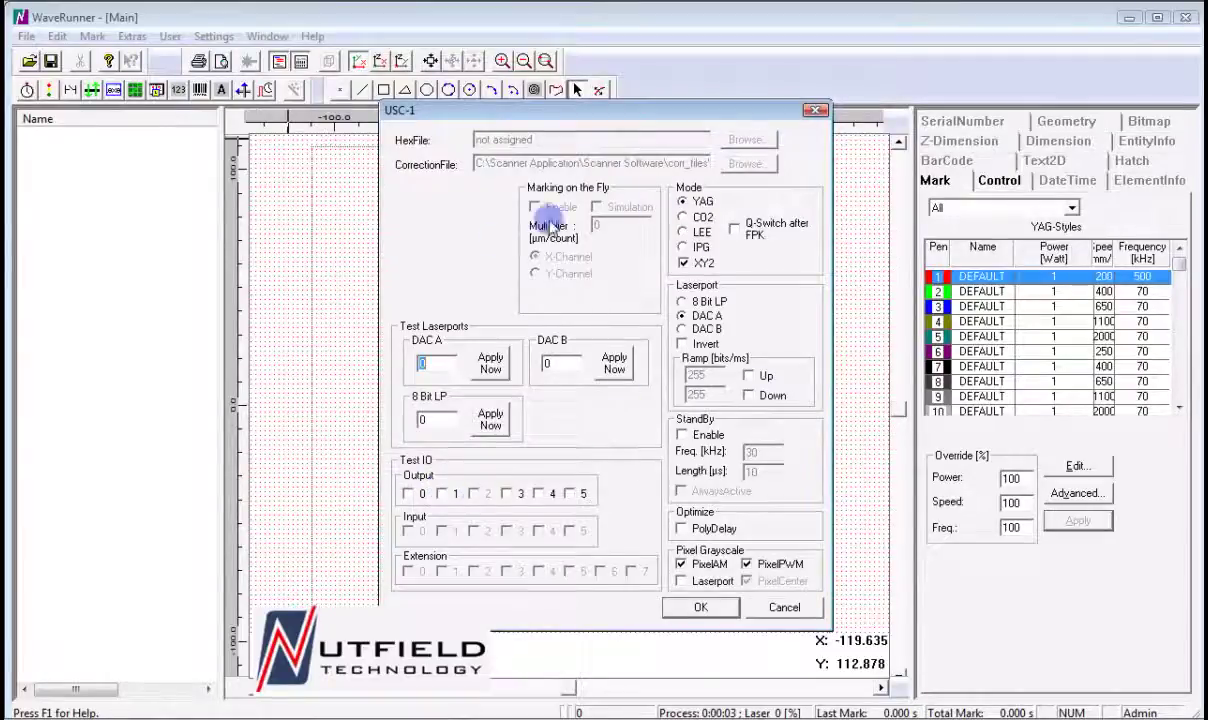
click(701, 607)
click(737, 145)
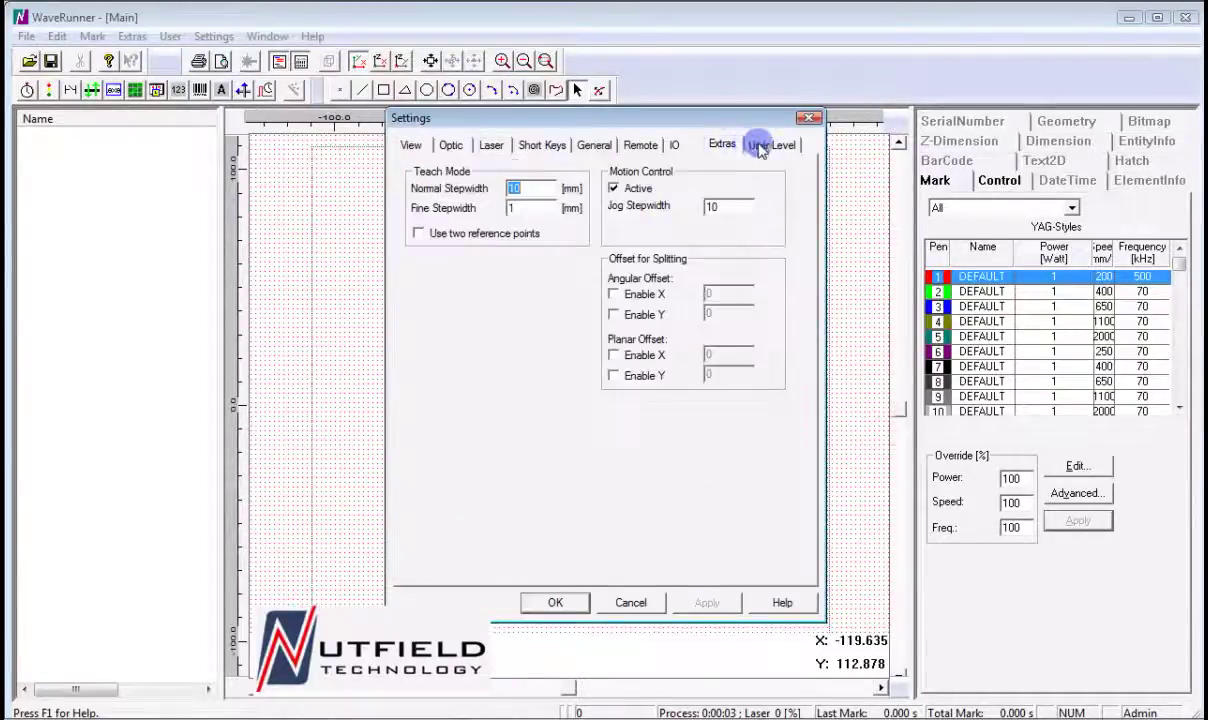
click(766, 145)
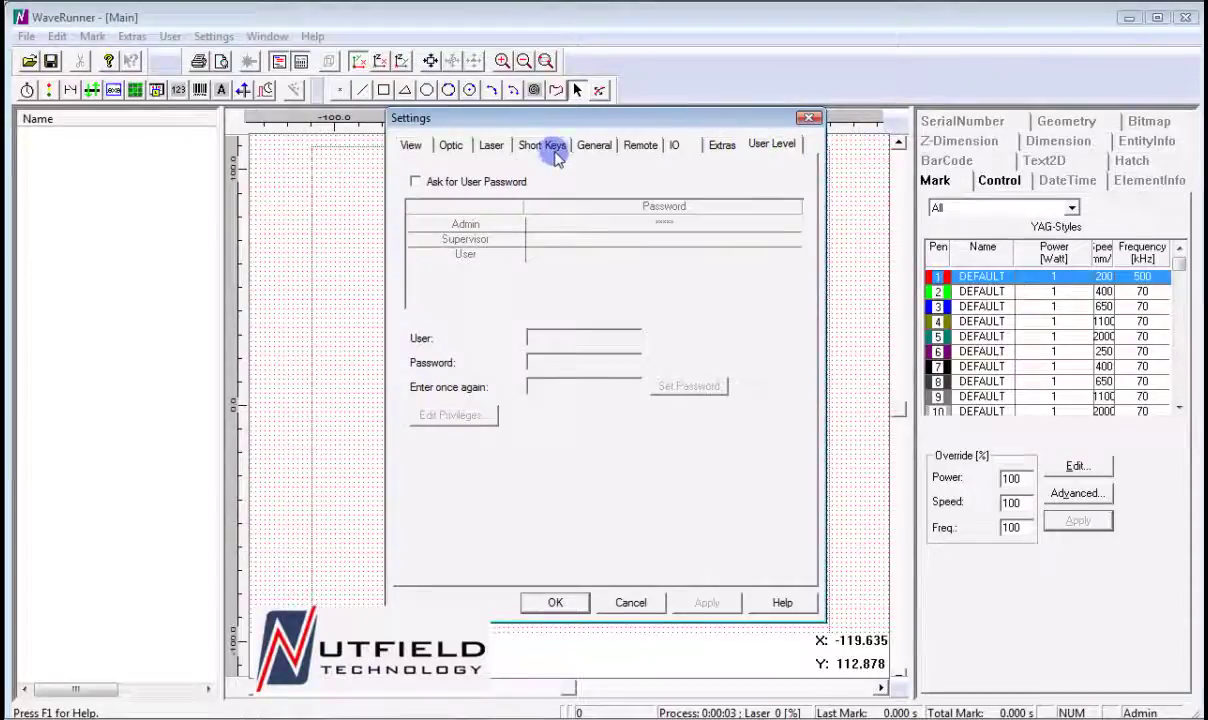
click(470, 186)
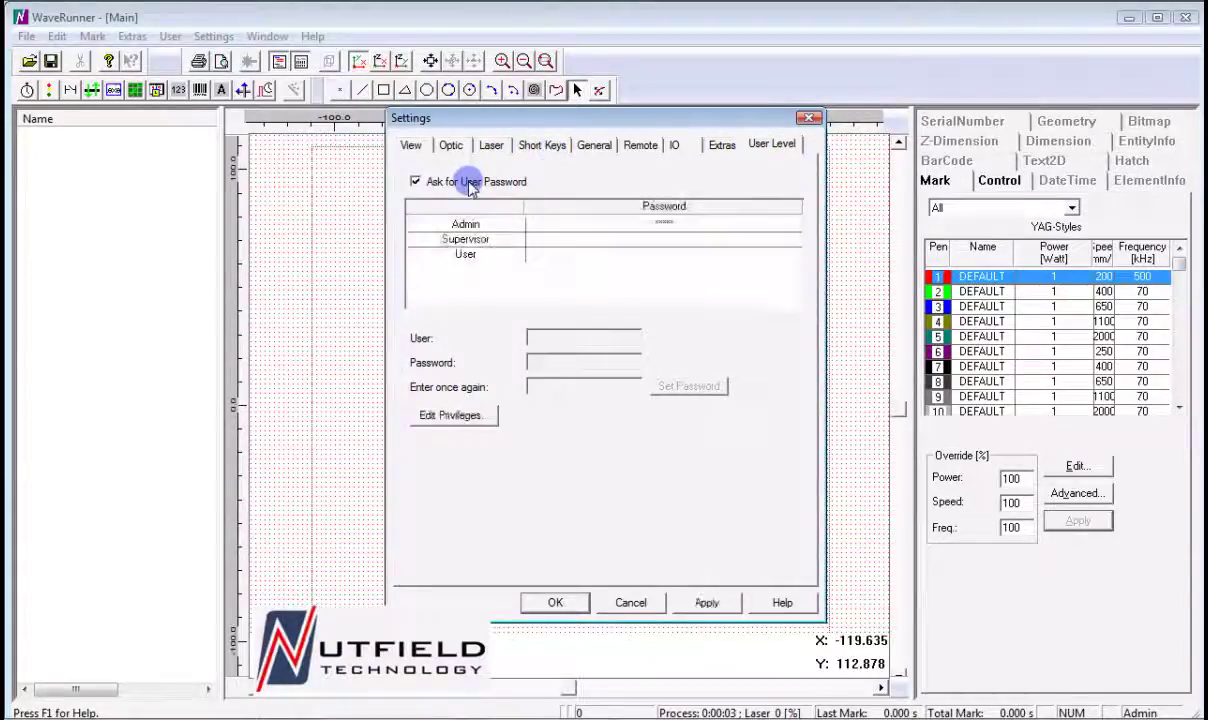
- Review the Laser and Optic tabs and Min/Max limits, then cancel Settings unchanged
click(492, 146)
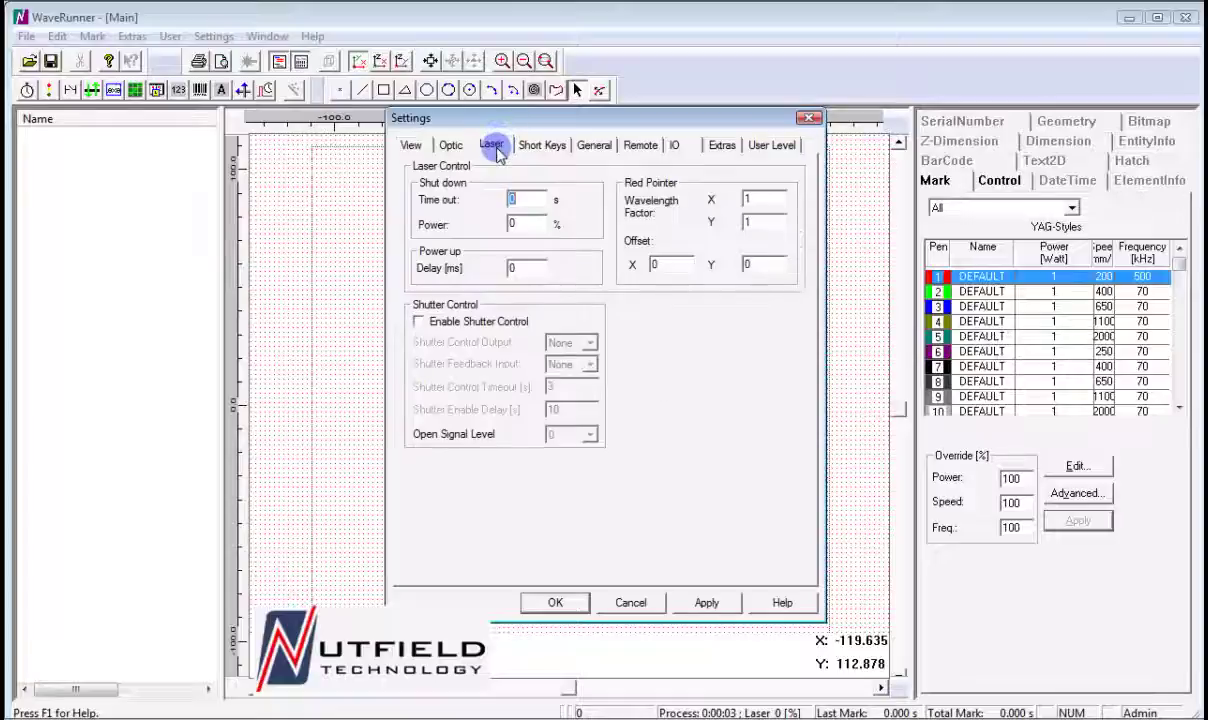
click(448, 146)
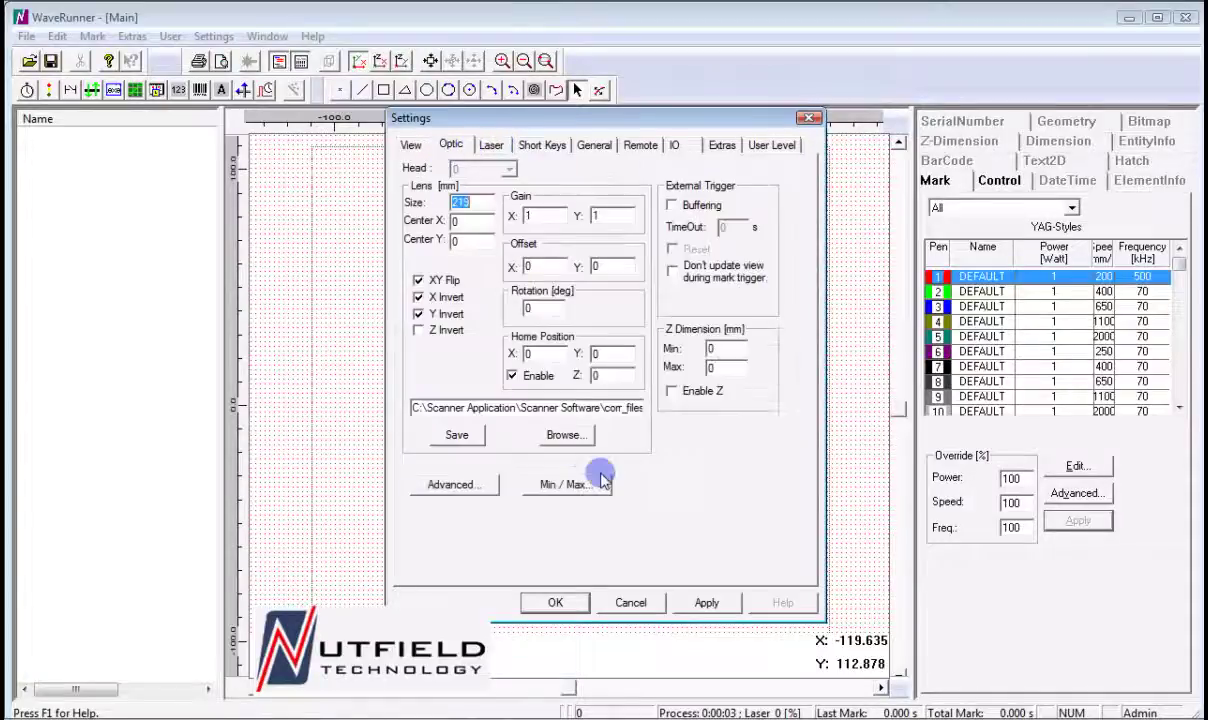
click(570, 484)
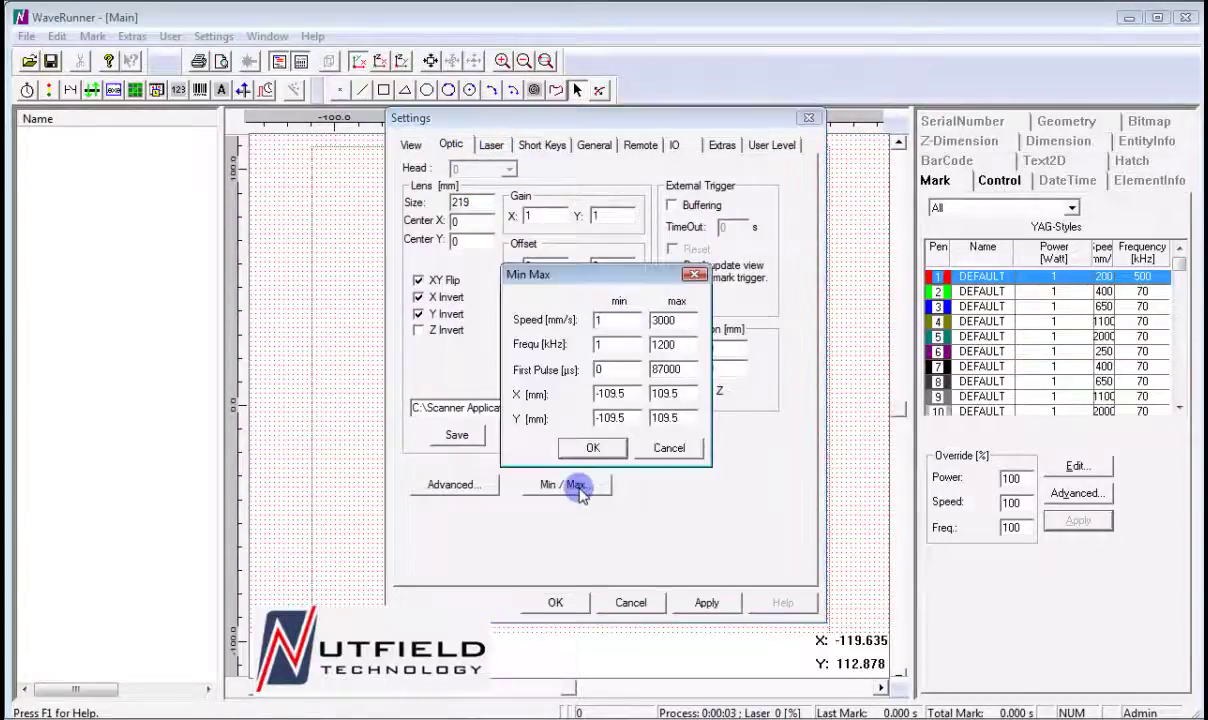
click(663, 446)
click(640, 601)
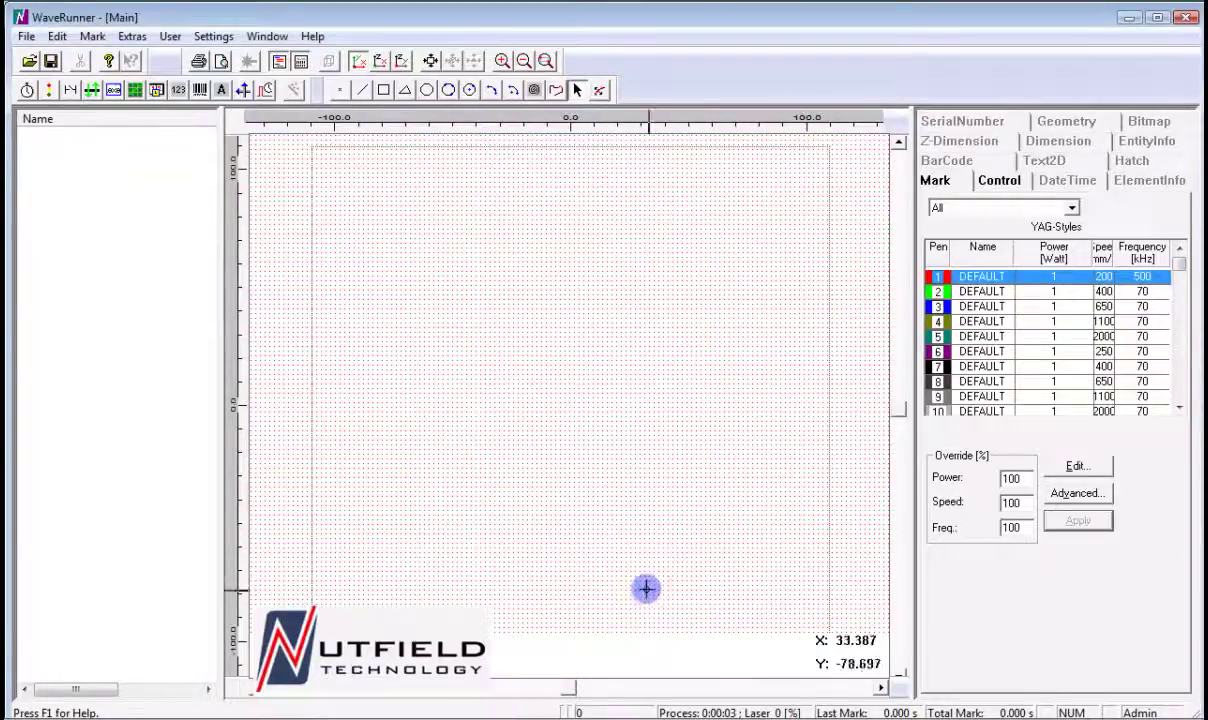
click(204, 36)
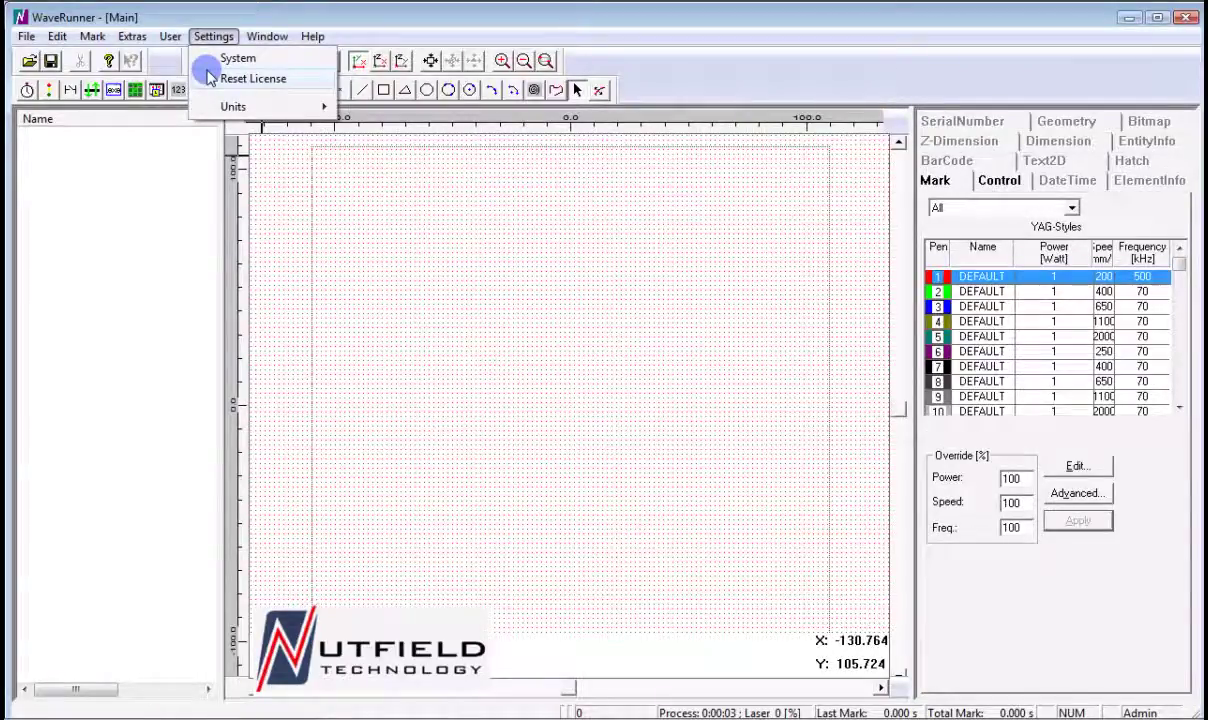
click(252, 78)
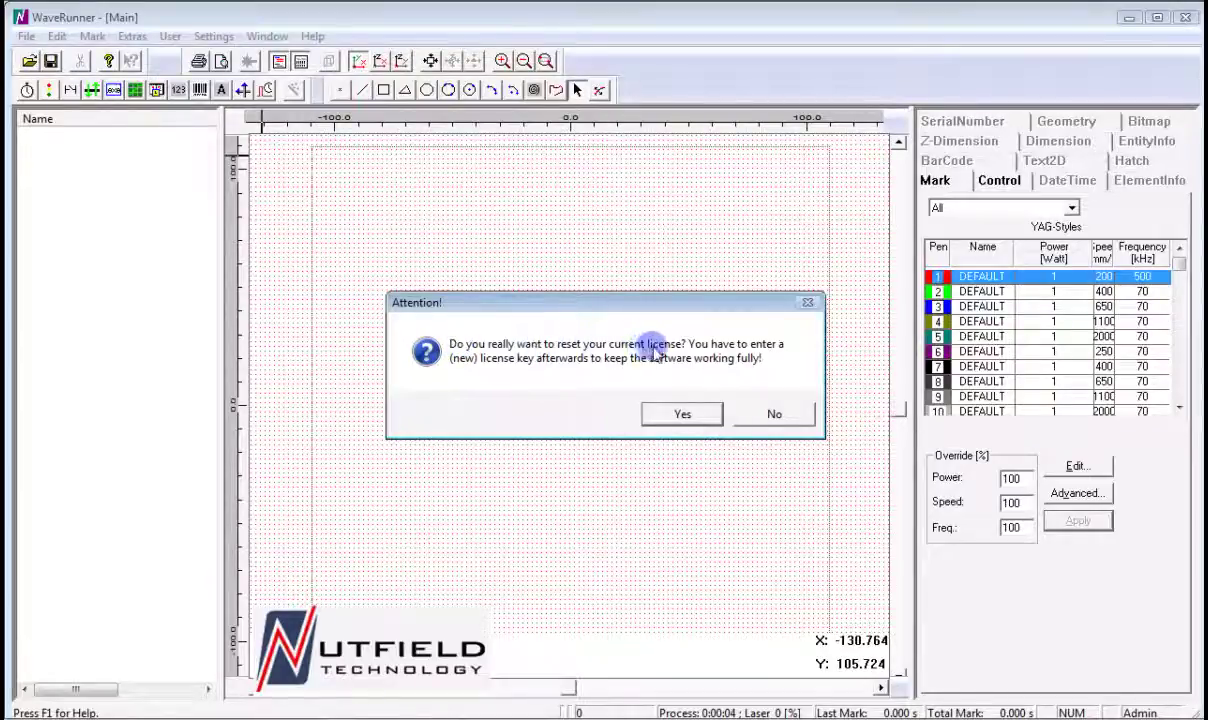
click(752, 420)
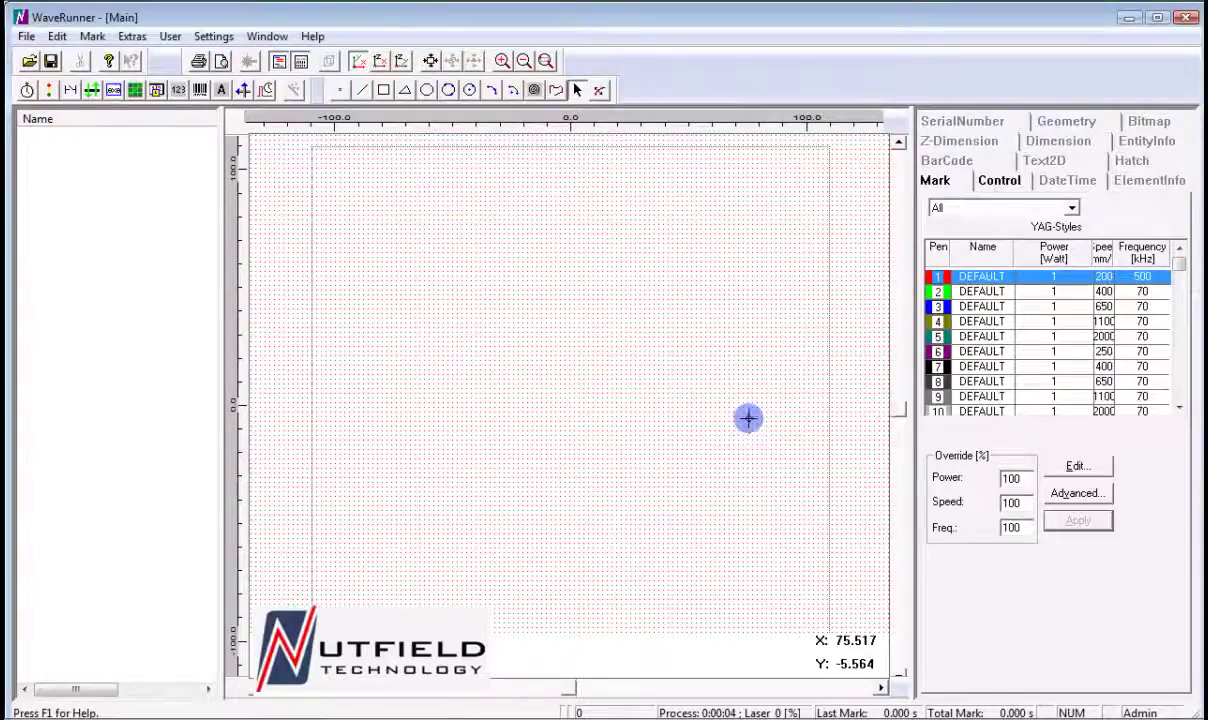
click(221, 44)
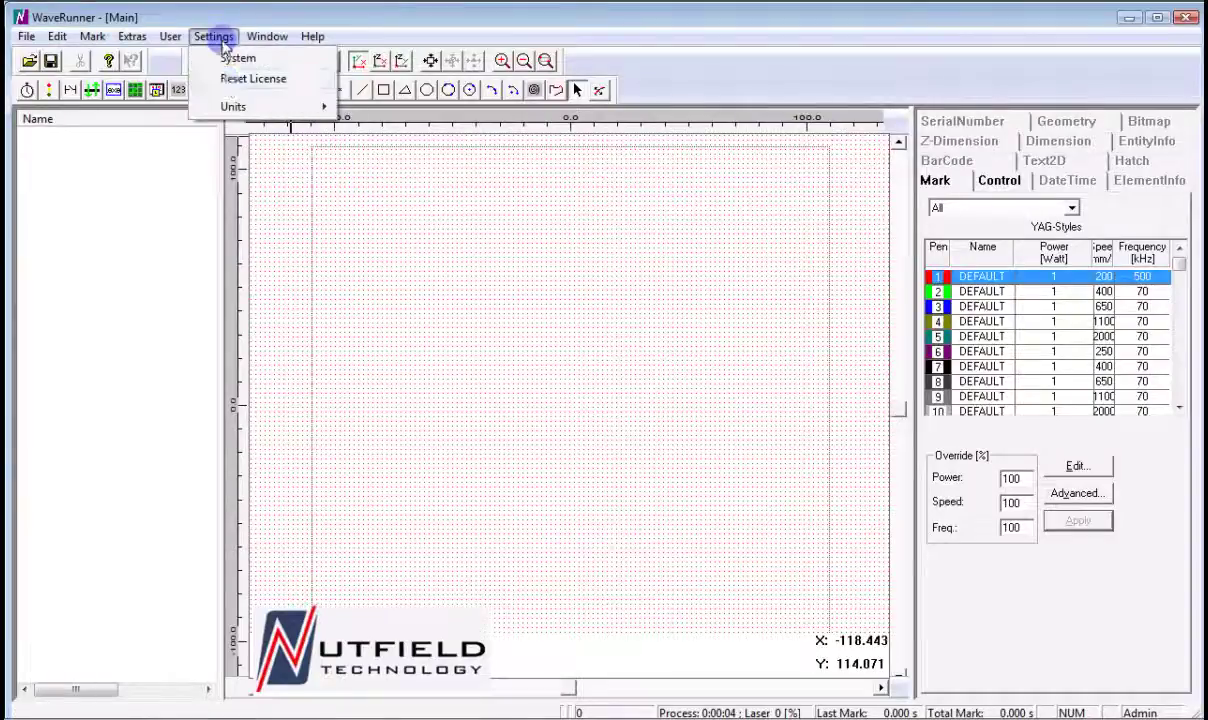
- Switch measurement units to inches and draw a rectangle near the canvas centre
mouse_move(230, 107)
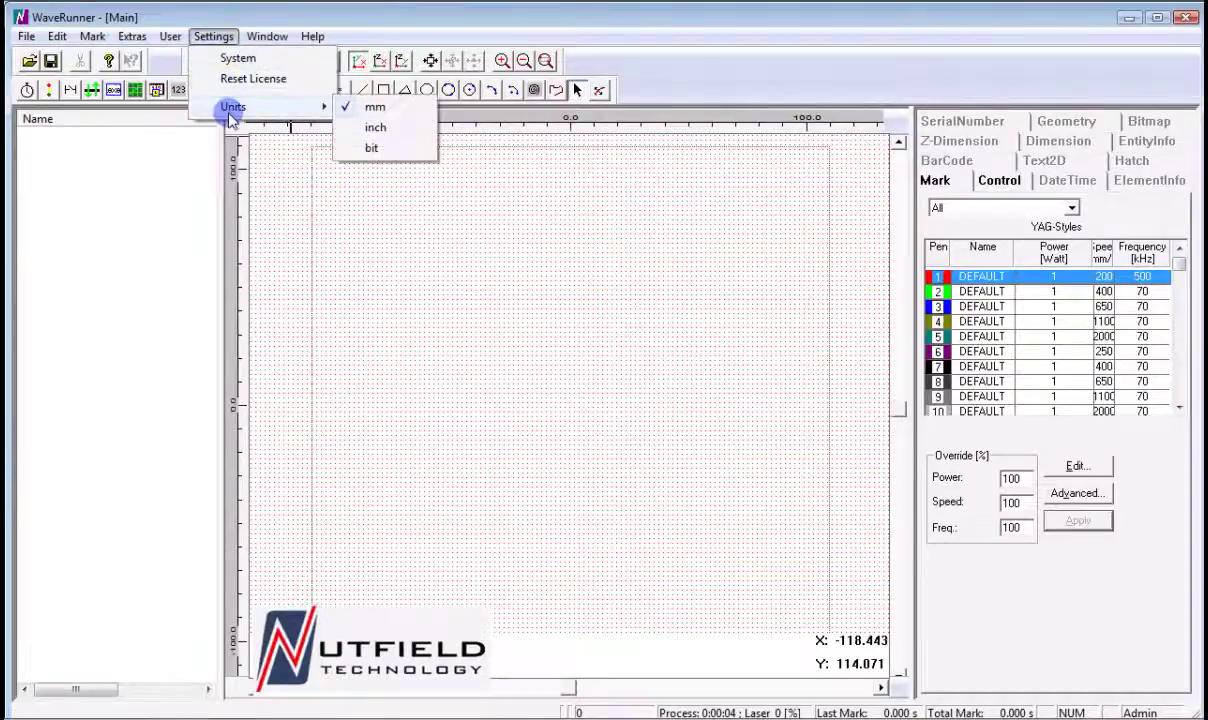
click(375, 130)
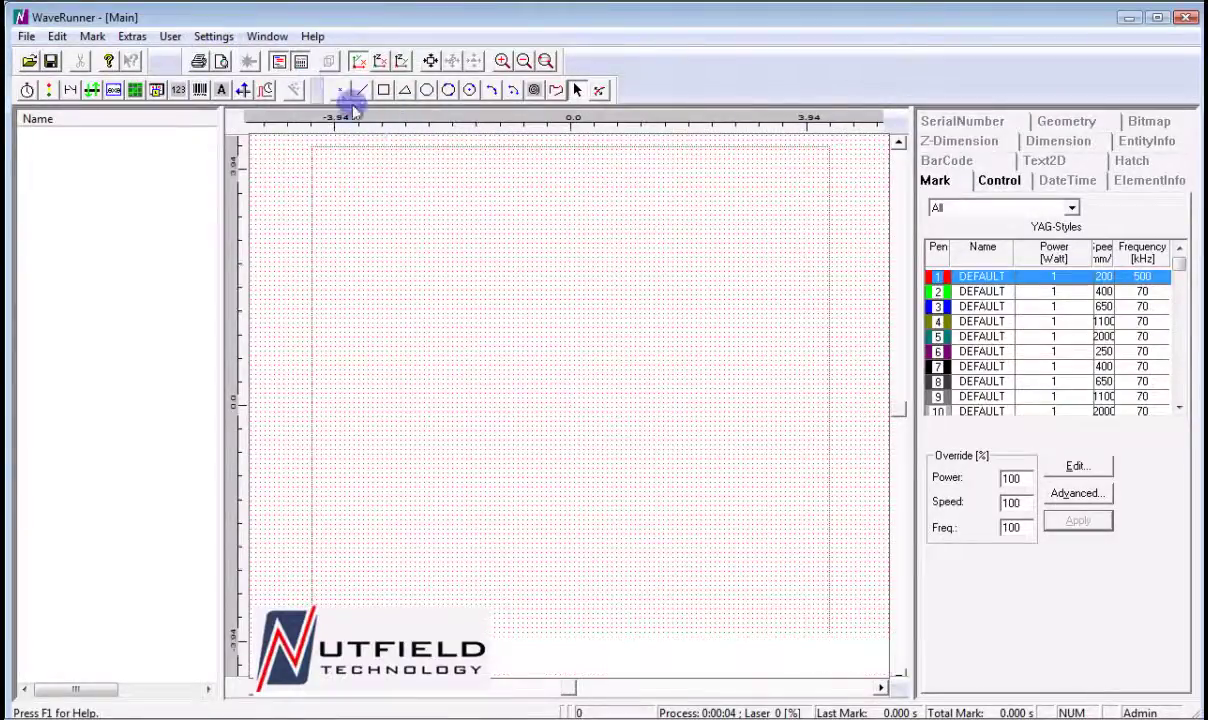
click(384, 90)
drag(520, 399, 598, 461)
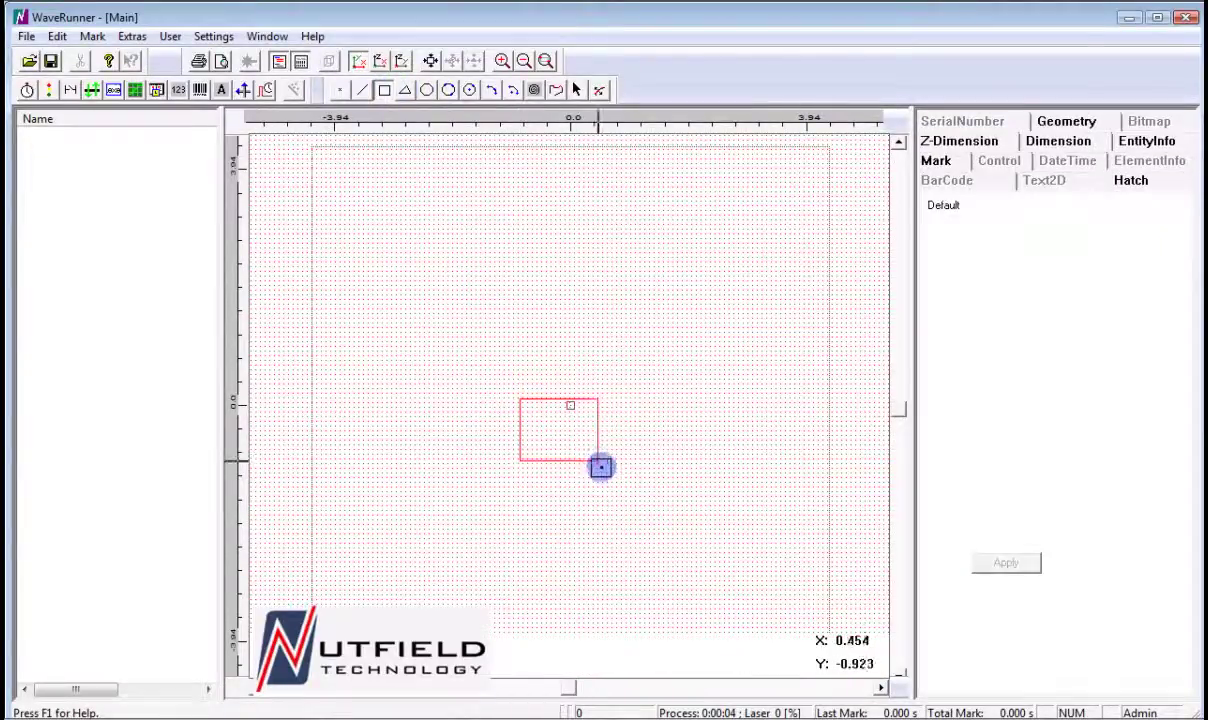
- Resize the rectangle to 1 × 1 inch with Keep Aspect Ratio unchecked
click(1072, 141)
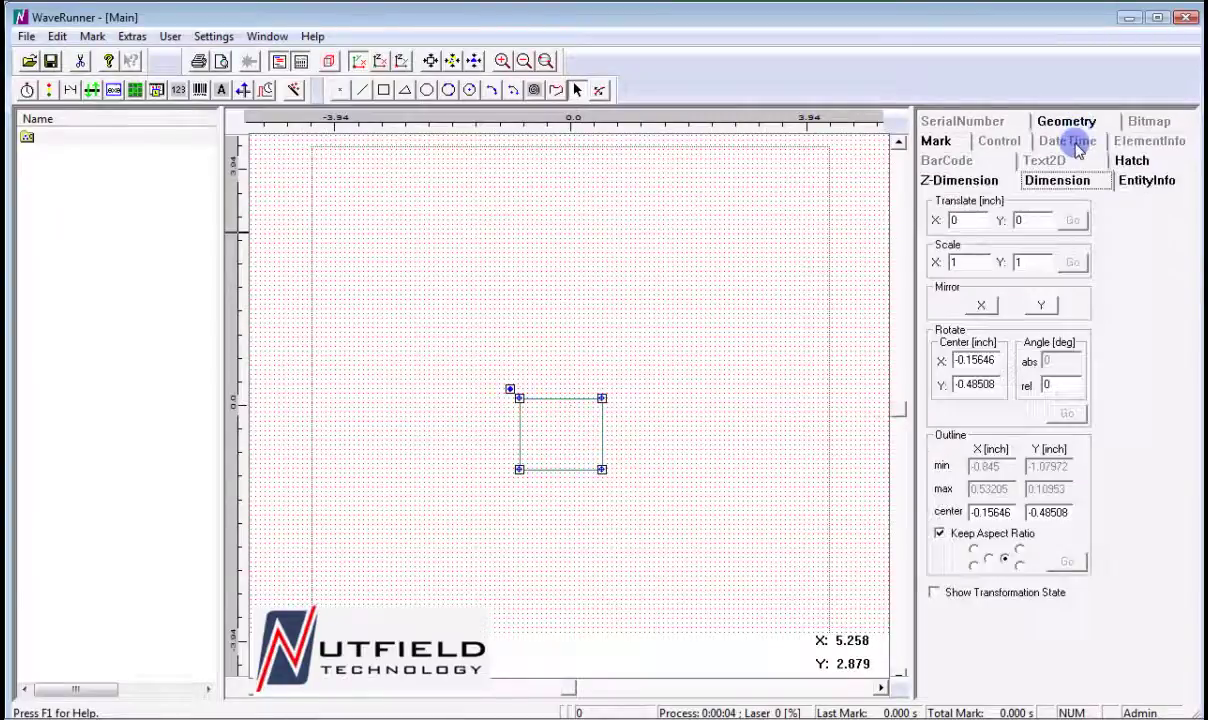
click(989, 558)
drag(1005, 512, 963, 516)
click(955, 532)
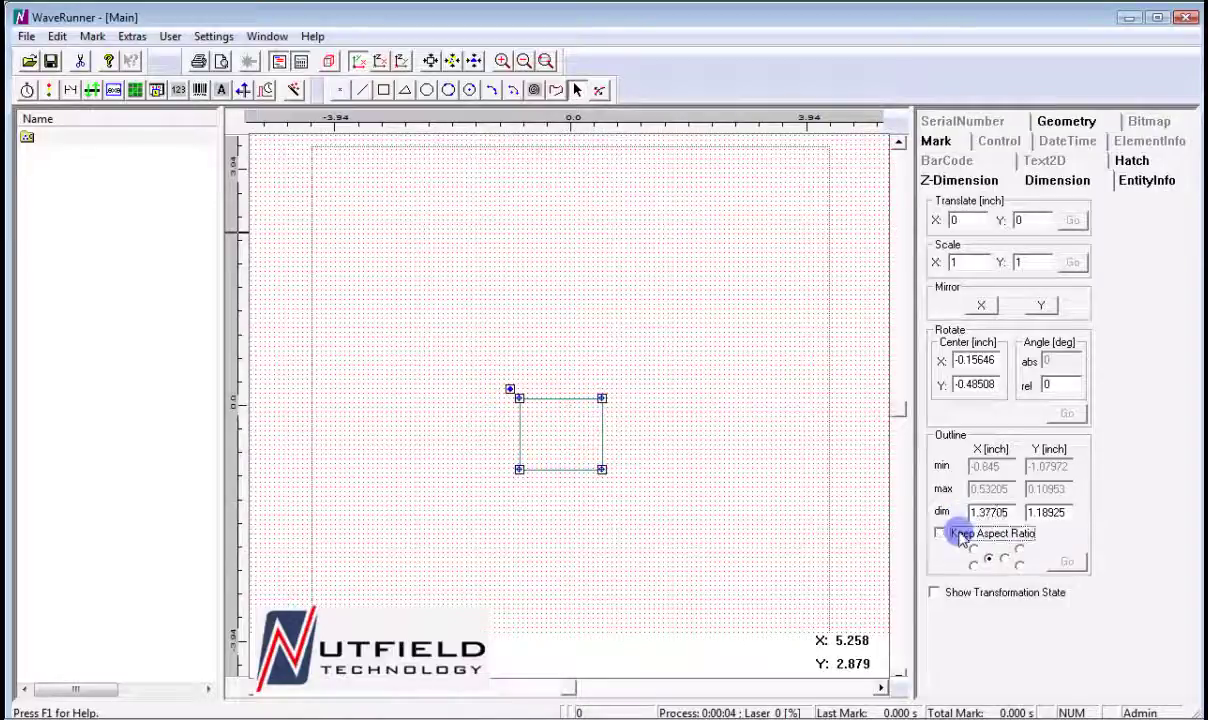
drag(1005, 512, 941, 512)
text(1)
double_click(1068, 512)
text(1)
click(1067, 561)
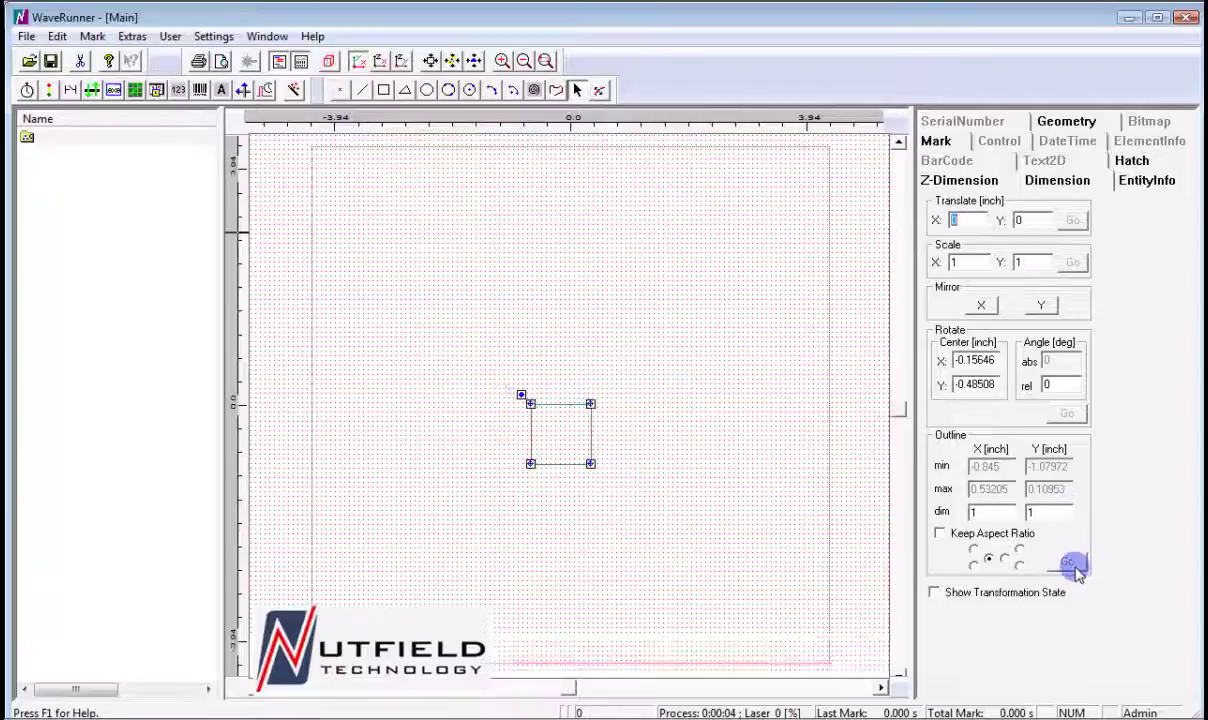
- Set units back to mm and confirm the square's width reads 25.4 mm
click(213, 36)
mouse_move(246, 110)
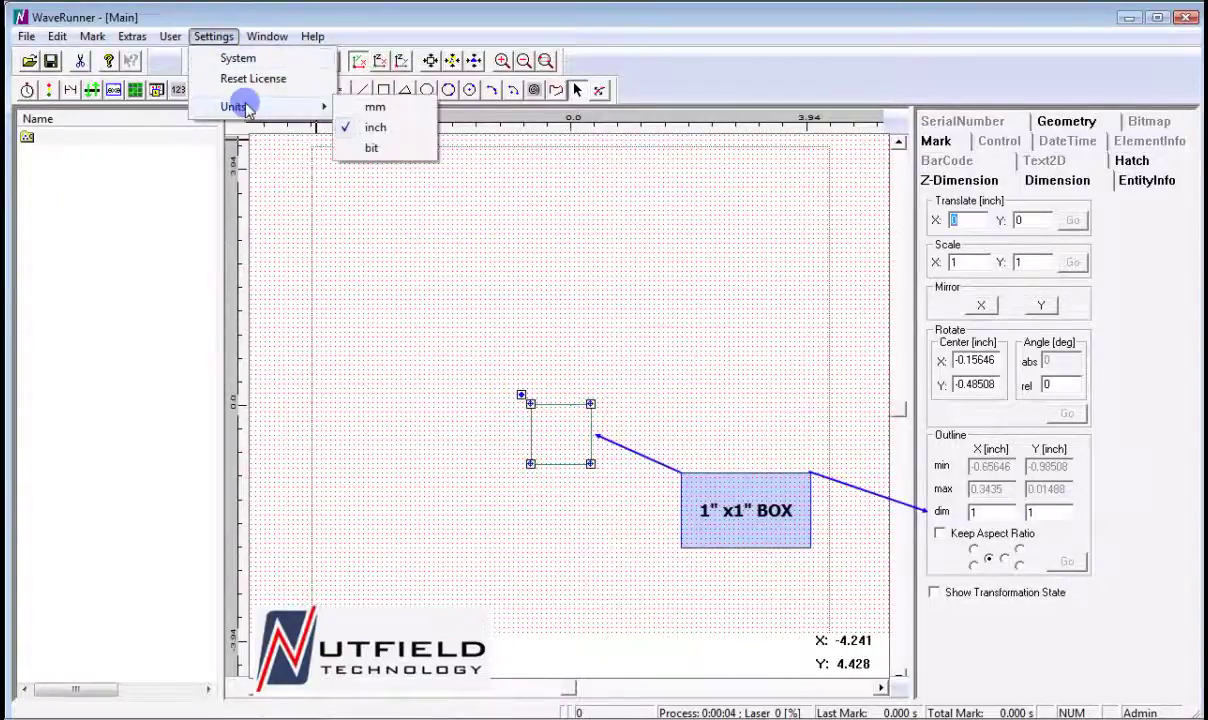
click(346, 108)
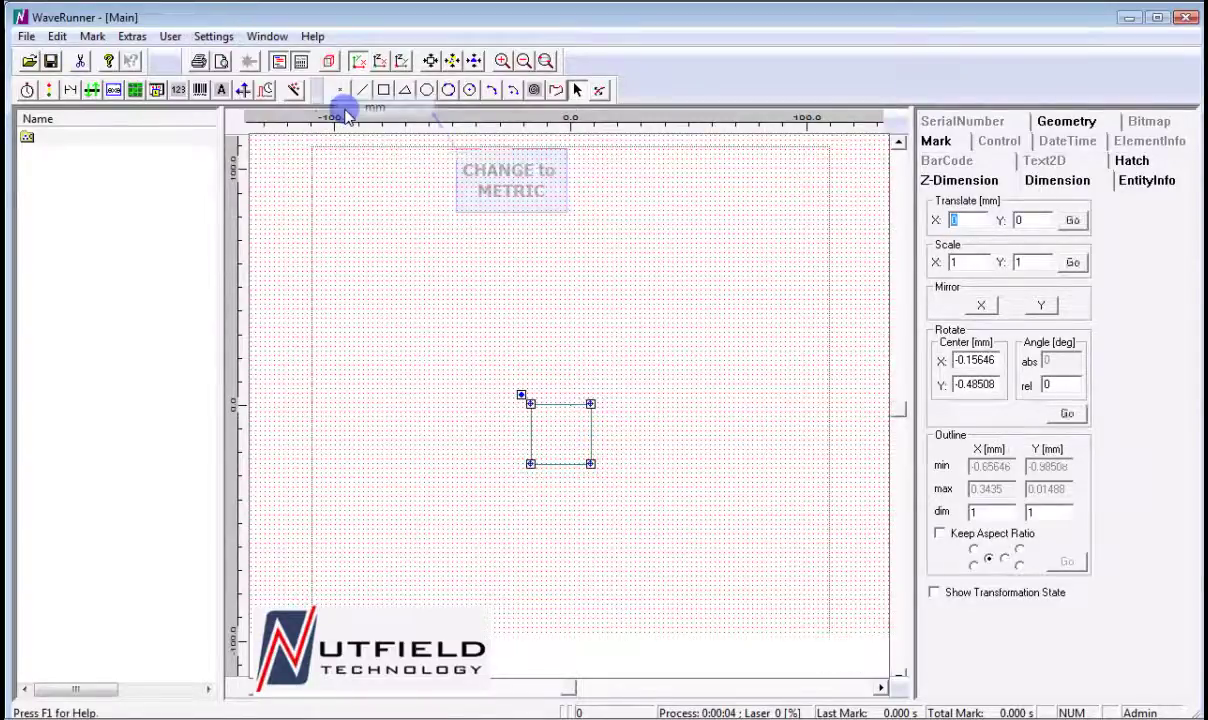
drag(1000, 512, 965, 513)
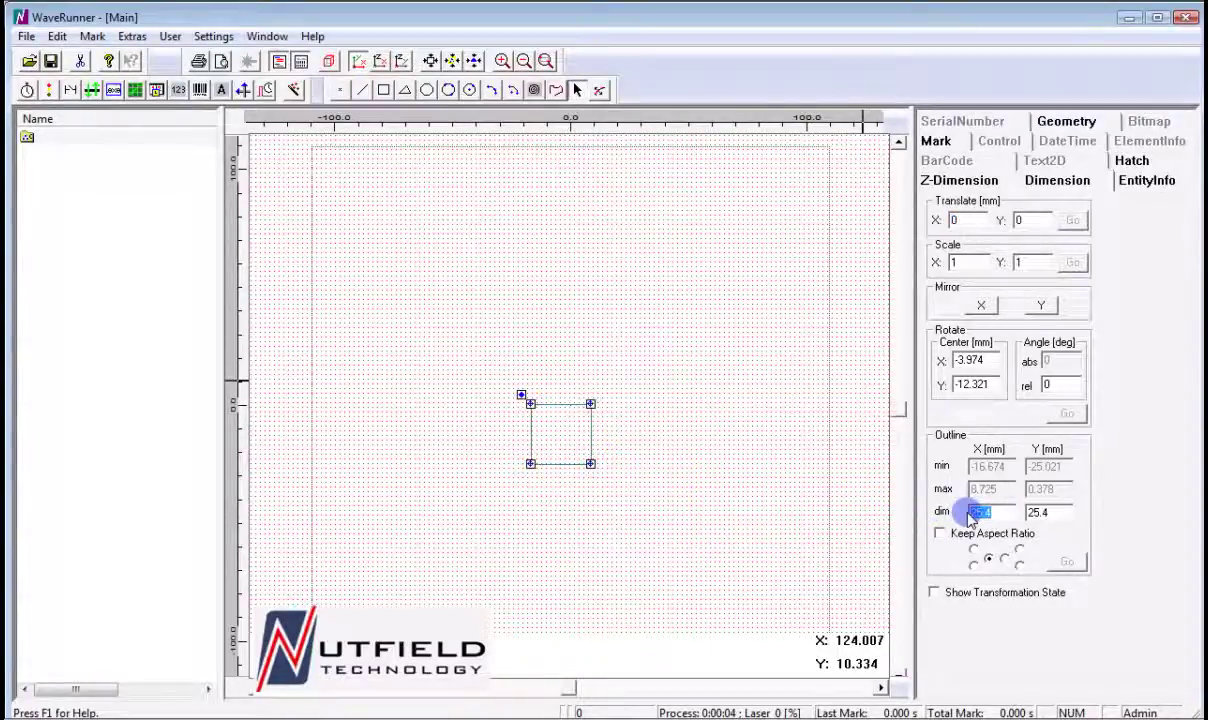
click(313, 37)
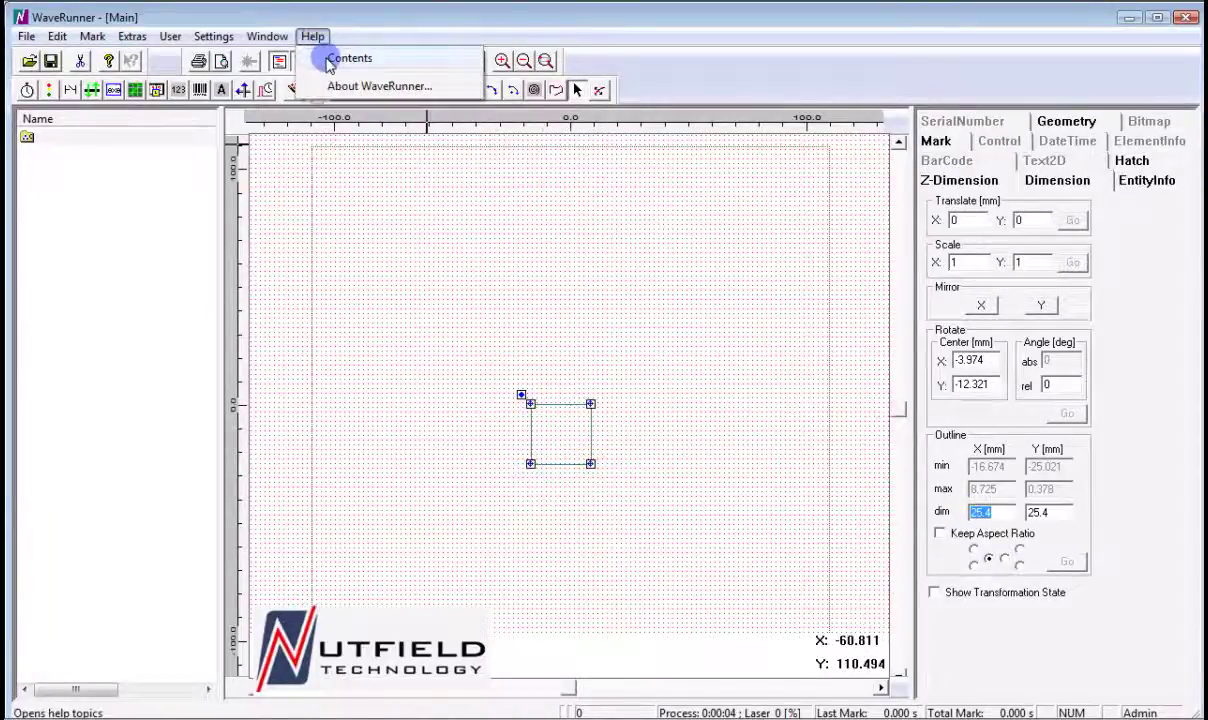
- Search Help for 'menu bar', open the Menu Bar topic, and read the File entries Import through Printersettings
click(348, 59)
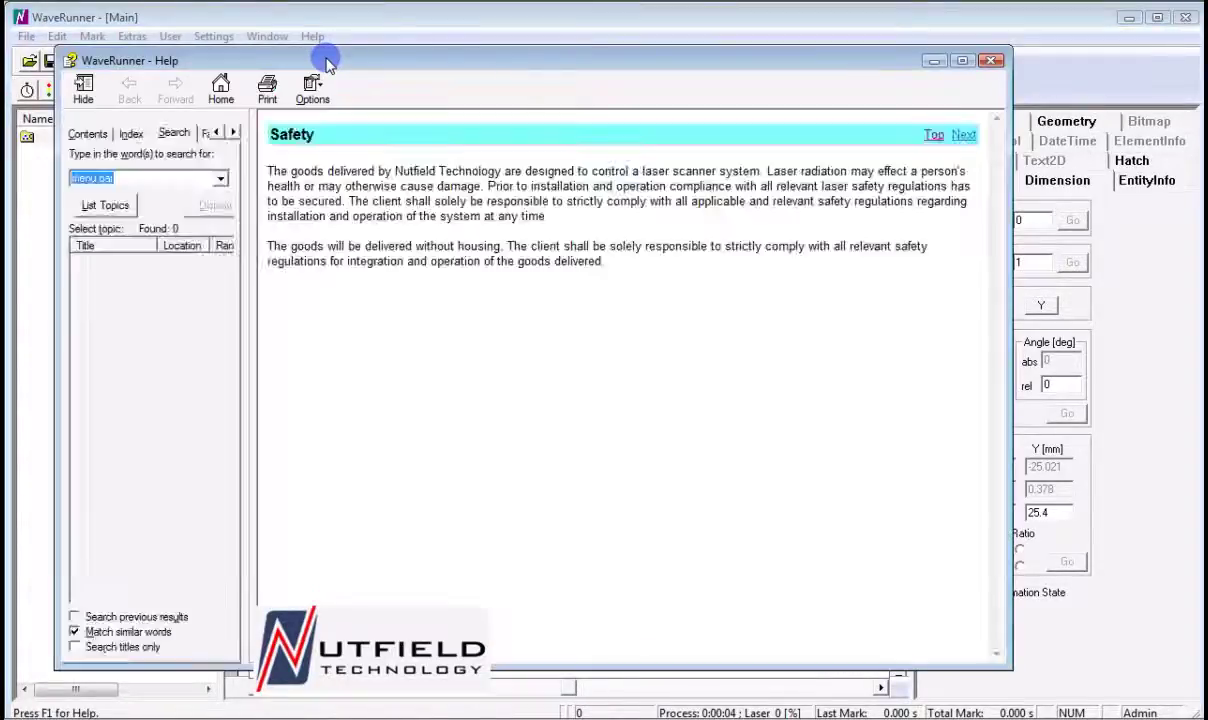
click(186, 134)
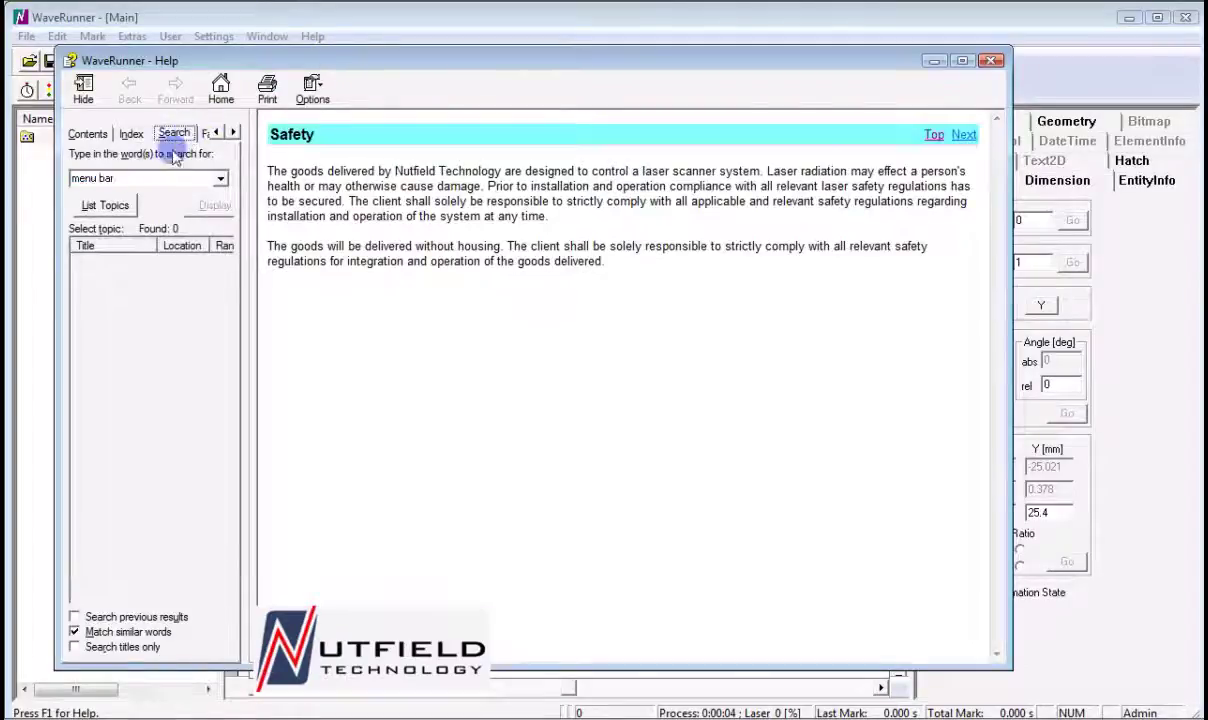
click(126, 212)
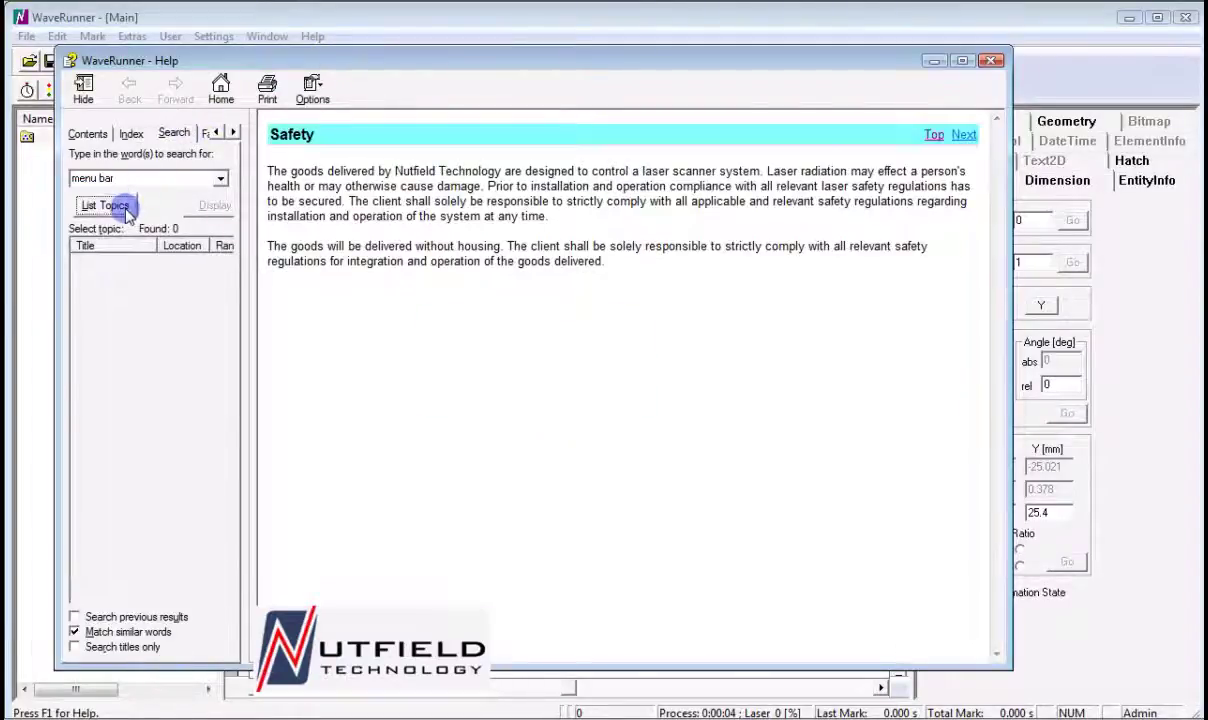
click(110, 275)
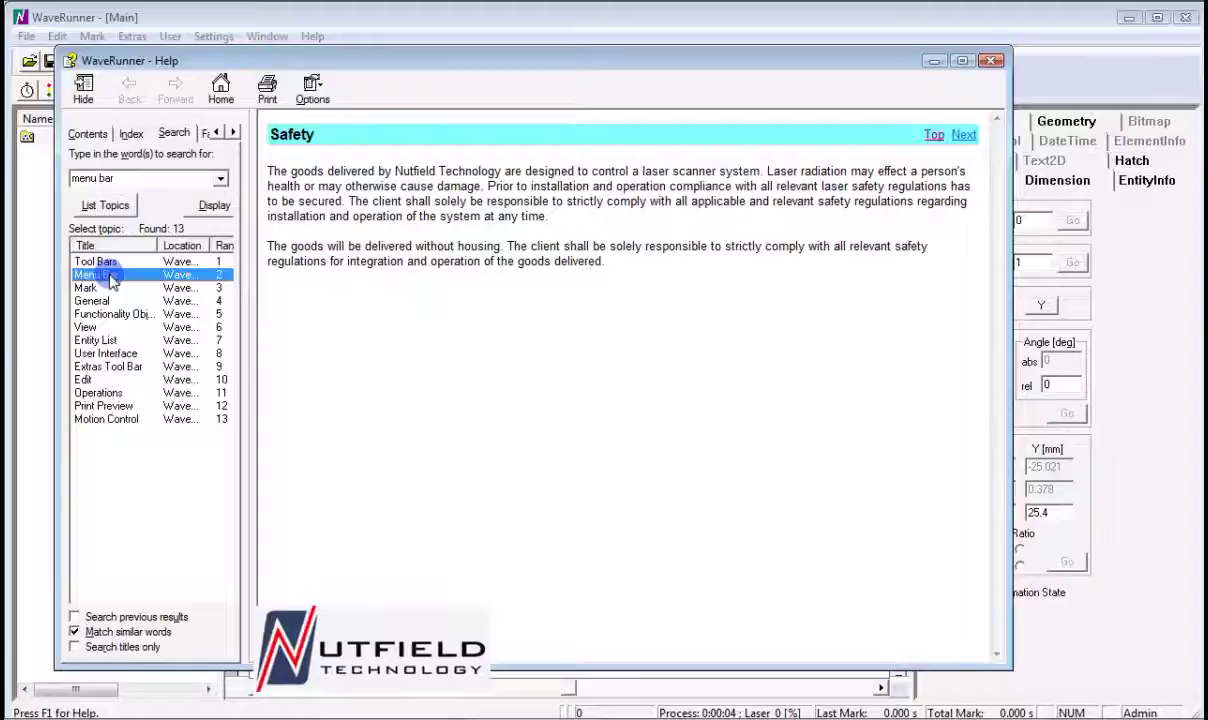
double_click(110, 275)
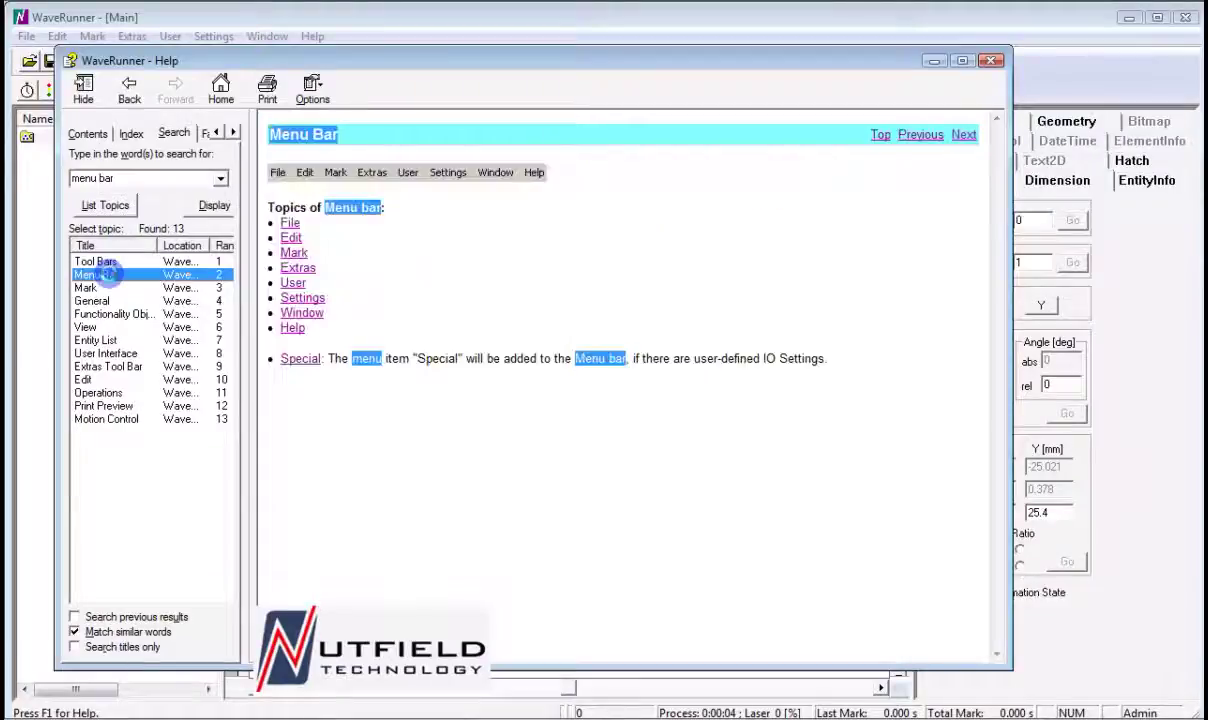
click(289, 223)
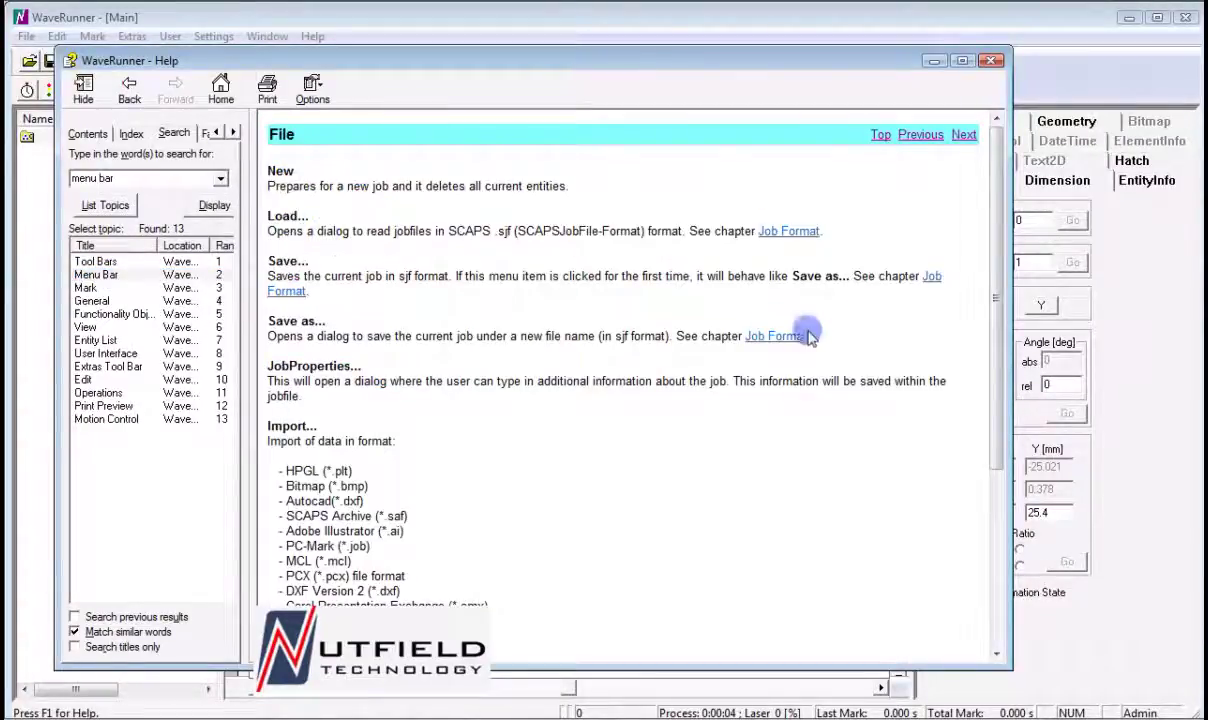
drag(995, 278, 998, 502)
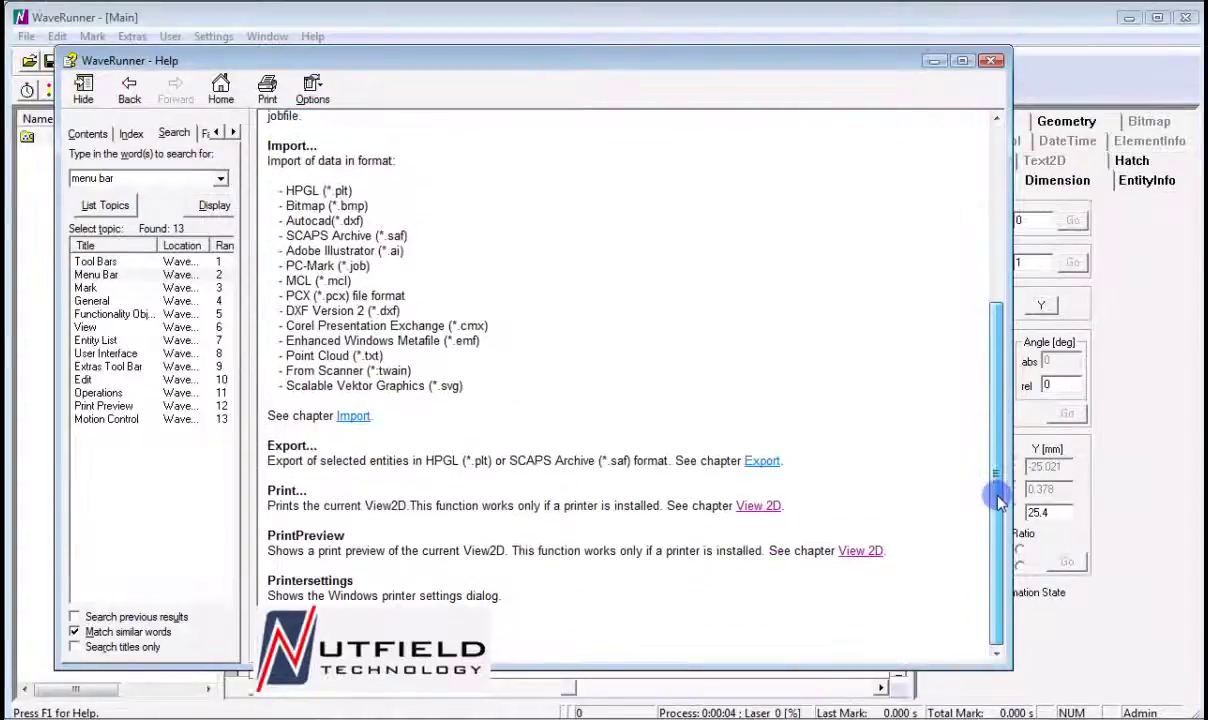